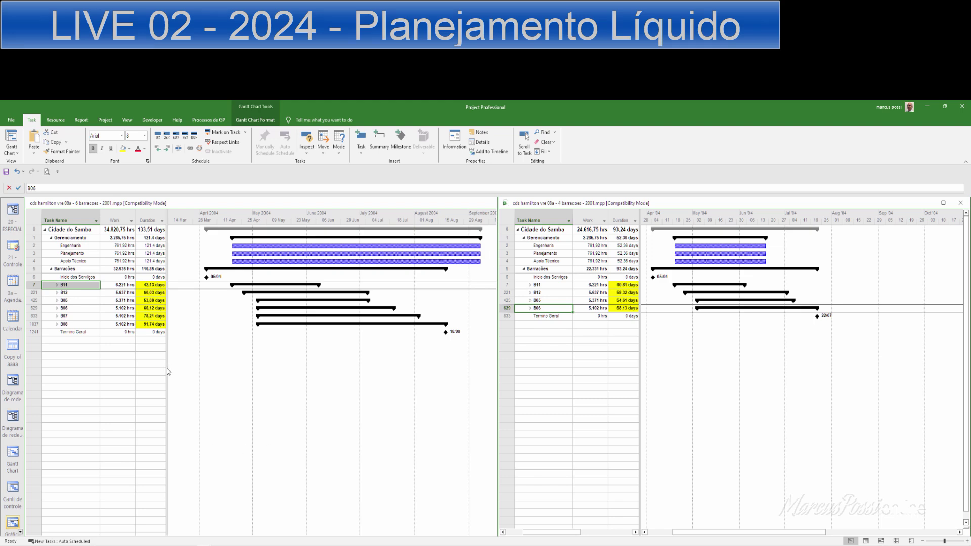
Highlight the task names B11, B12, B05 and B06 in yellow in the 6 barracoes project.
{"action": "left_click", "coordinate": [125, 375]}
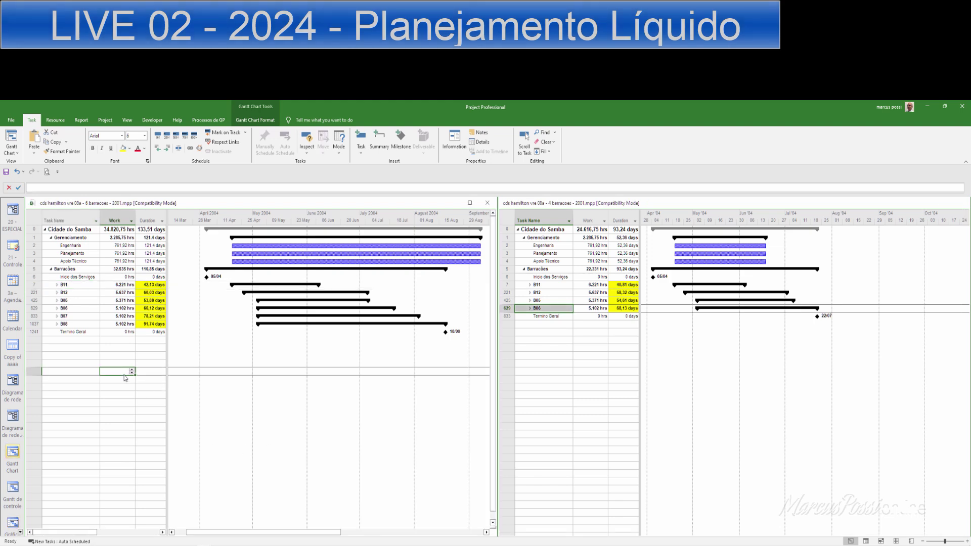
{"action": "left_click_drag", "start_coordinate": [88, 286], "coordinate": [89, 308]}
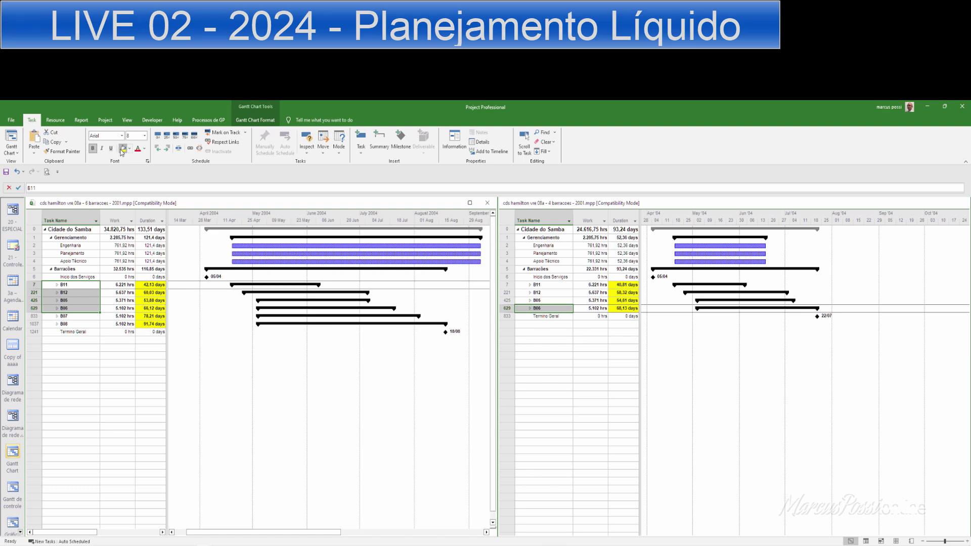
{"action": "left_click", "coordinate": [122, 149]}
Review tasks B07 and B08 in the 6 barracoes project and the durations of B11 to B06 in the 4 barracoes project.
{"action": "left_click_drag", "start_coordinate": [86, 316], "coordinate": [85, 324]}
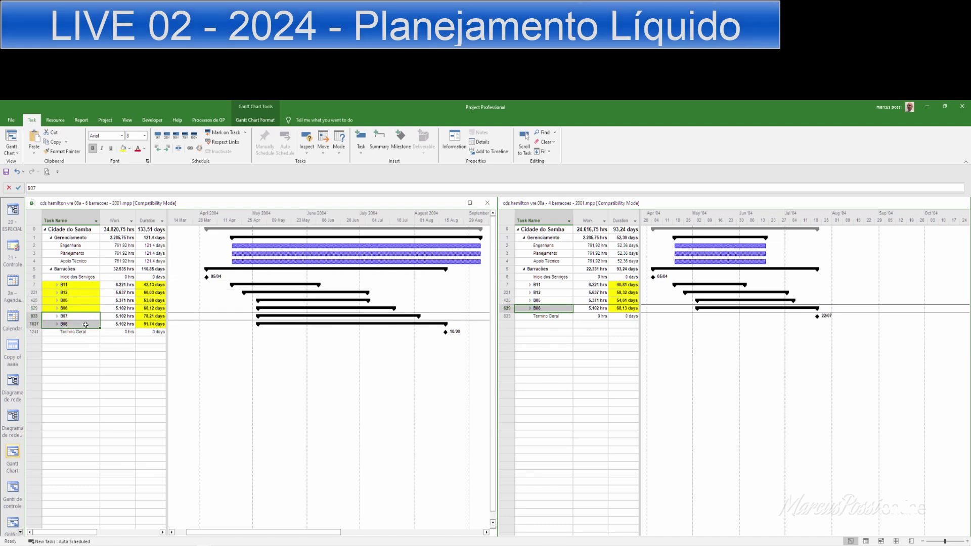
{"action": "left_click", "coordinate": [634, 286]}
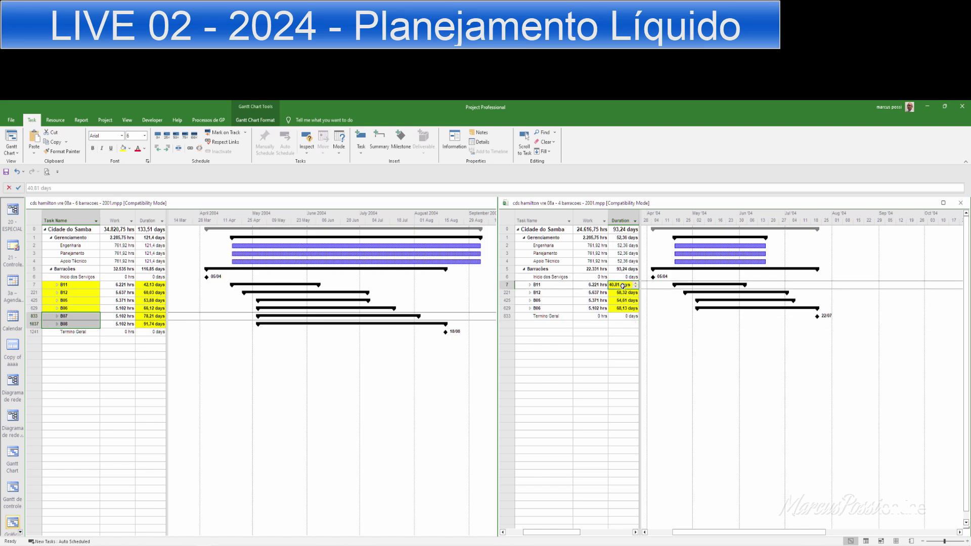
{"action": "left_click_drag", "start_coordinate": [623, 287], "coordinate": [622, 308]}
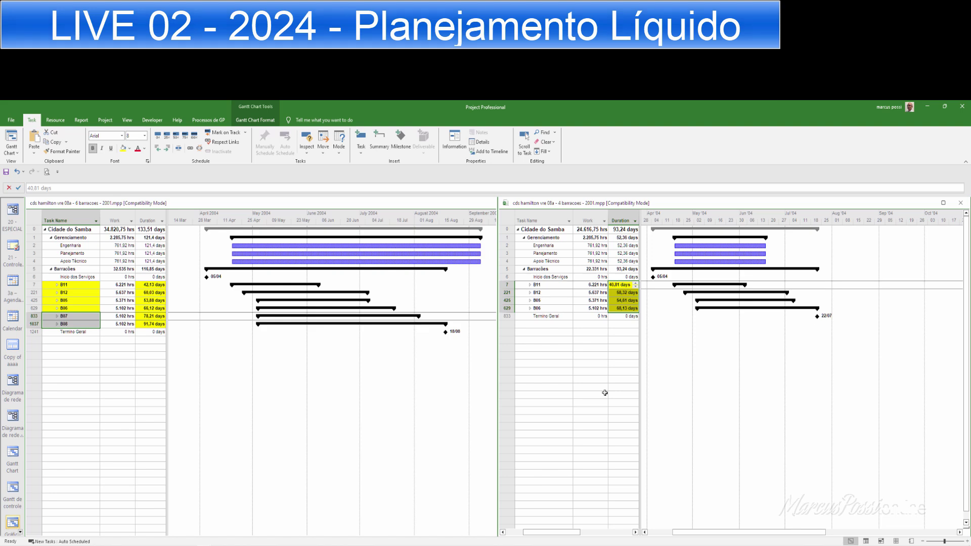
Expand B11 in the 4 barracoes project and examine its Inst. Esgoto, Inst. Hidráulicas, Inst. Gás and Inst. Elétricas e Telefônica groups.
{"action": "left_click", "coordinate": [559, 284]}
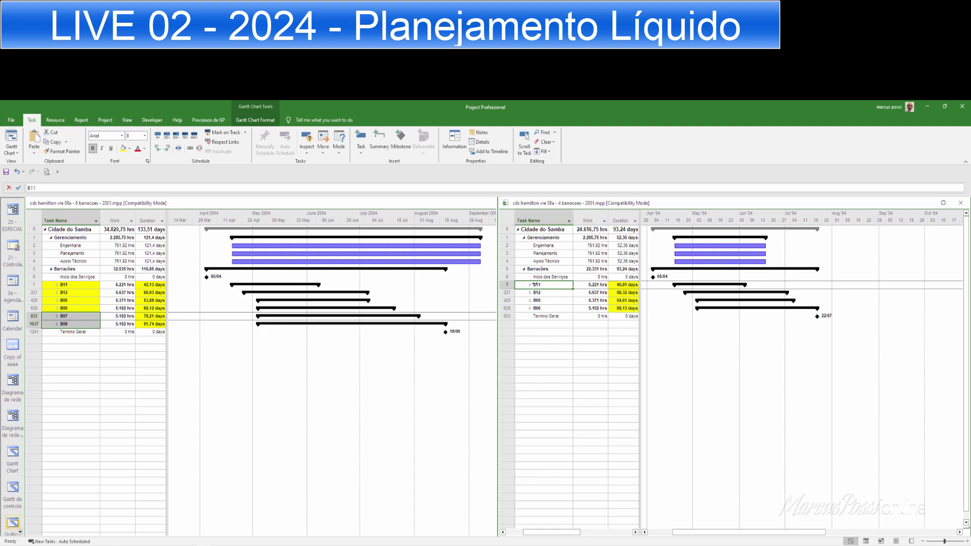
{"action": "left_click", "coordinate": [530, 285]}
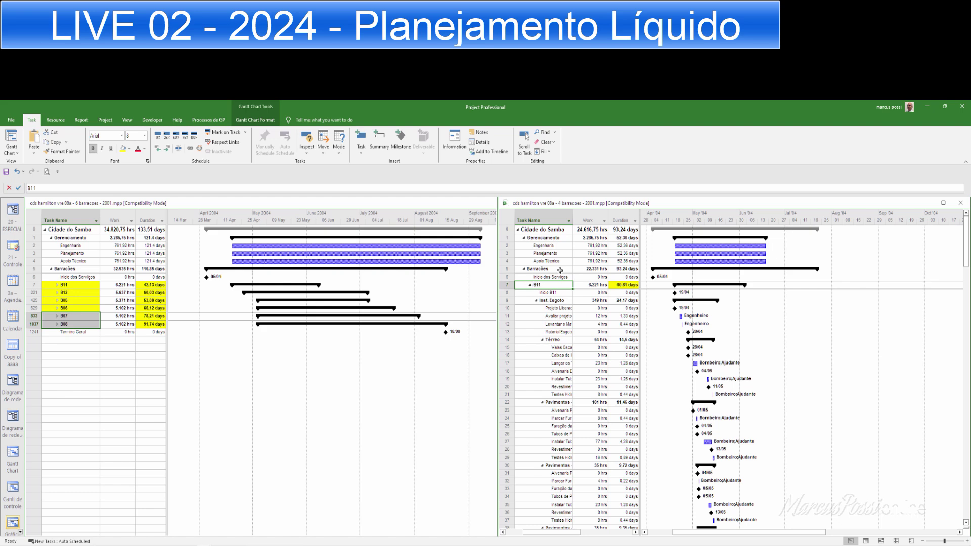
{"action": "left_click", "coordinate": [551, 300]}
{"action": "scroll", "coordinate": [551, 419], "scroll_direction": "down", "scroll_amount": 7}
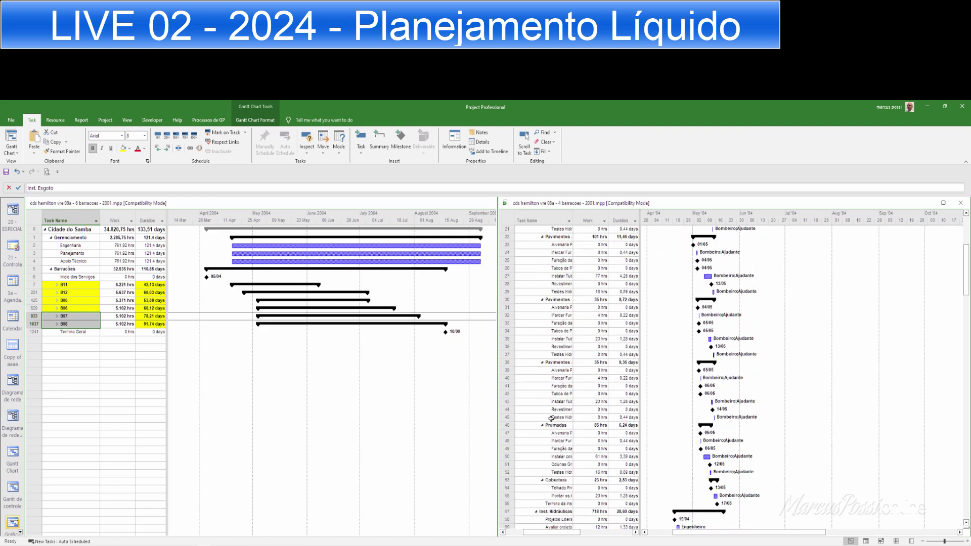
{"action": "scroll", "coordinate": [551, 419], "scroll_direction": "down", "scroll_amount": 3}
{"action": "left_click", "coordinate": [553, 442]}
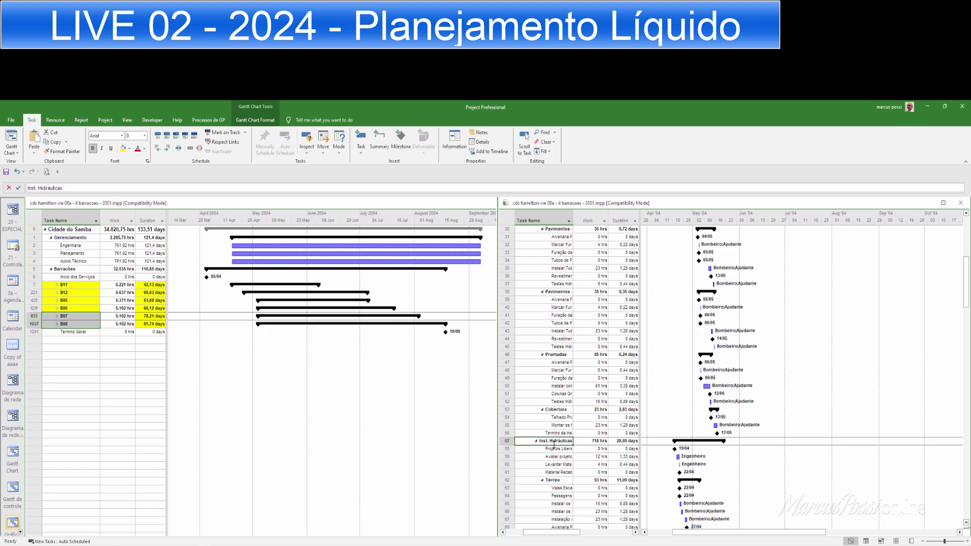
{"action": "scroll", "coordinate": [579, 400], "scroll_direction": "down", "scroll_amount": 11}
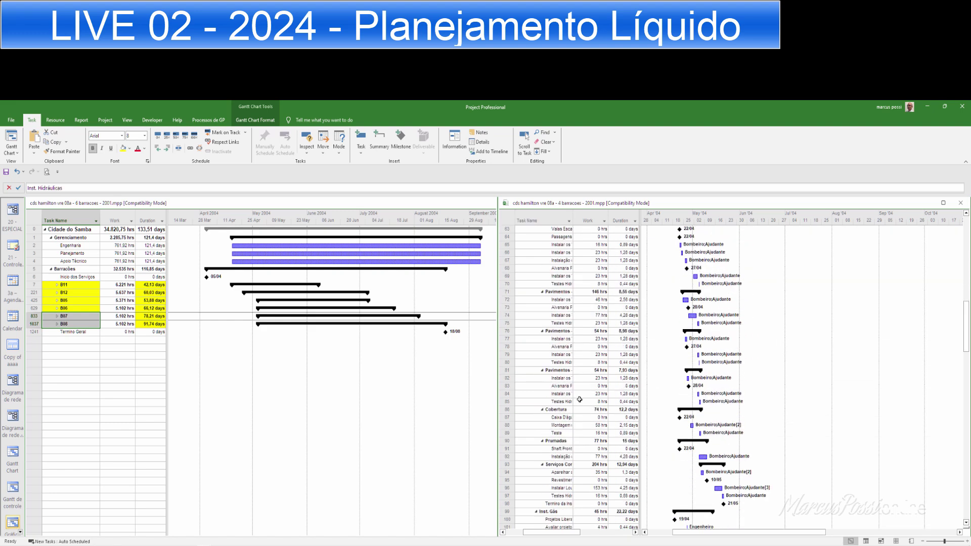
{"action": "scroll", "coordinate": [579, 399], "scroll_direction": "down", "scroll_amount": 3}
{"action": "left_click", "coordinate": [557, 440]}
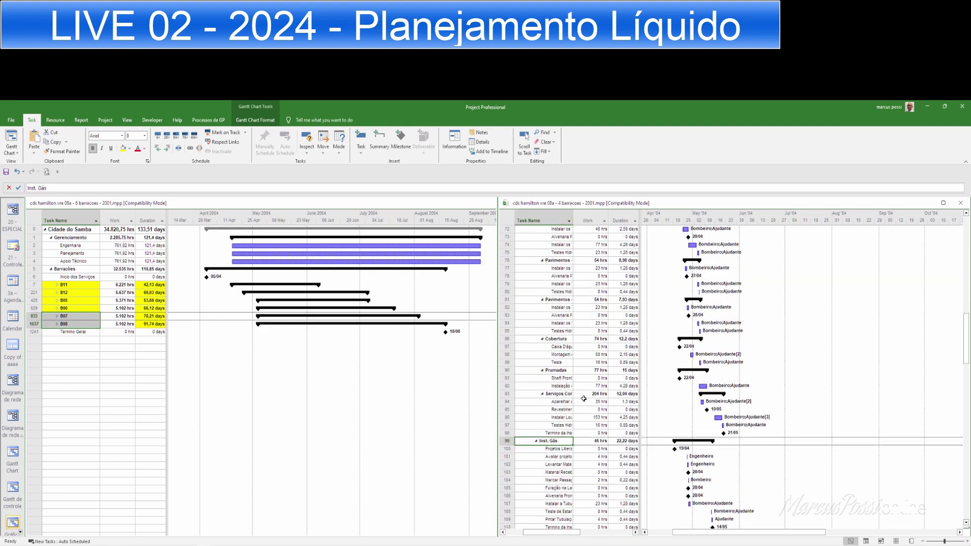
{"action": "scroll", "coordinate": [572, 310], "scroll_direction": "down", "scroll_amount": 14}
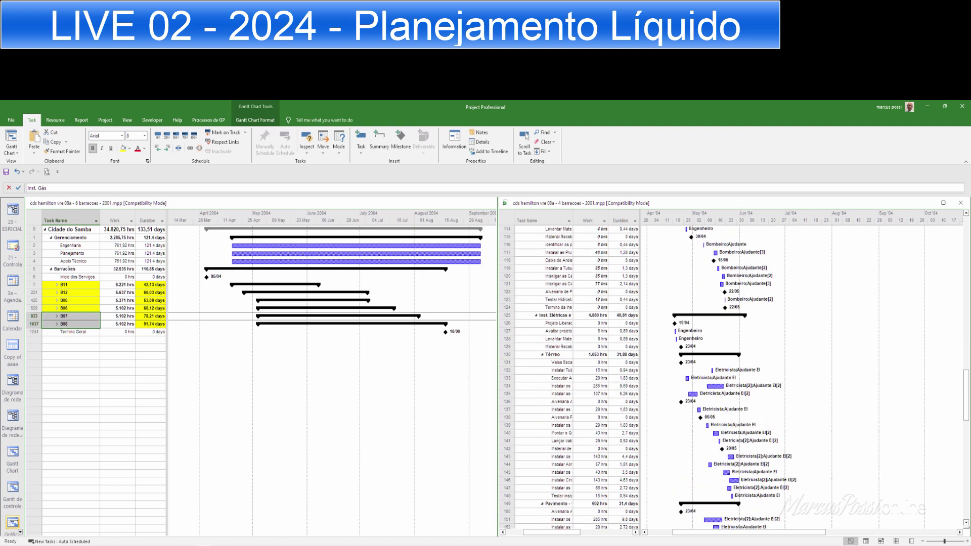
{"action": "left_click", "coordinate": [548, 315]}
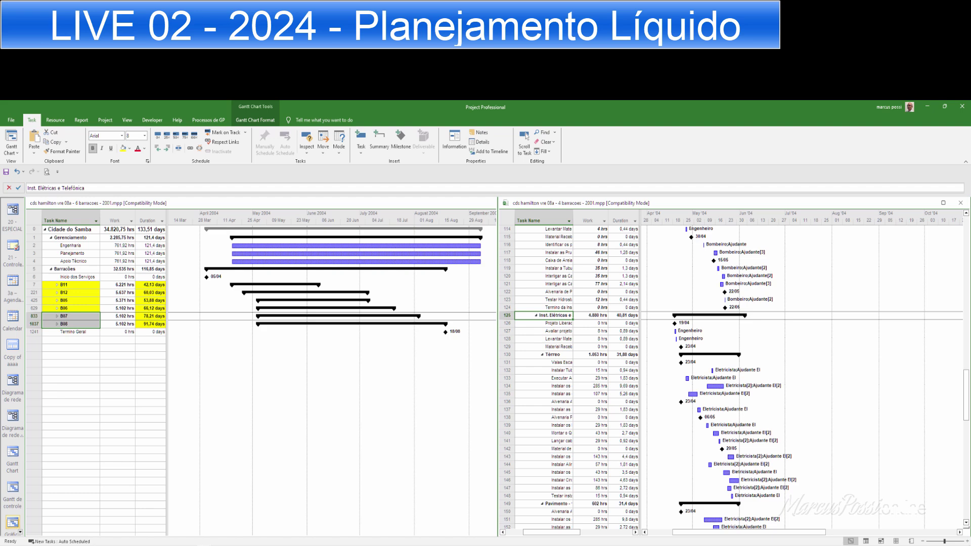
Set the Gantt chart layout of the 4 barracoes project to draw link lines between the task bars.
{"action": "right_click", "coordinate": [805, 258]}
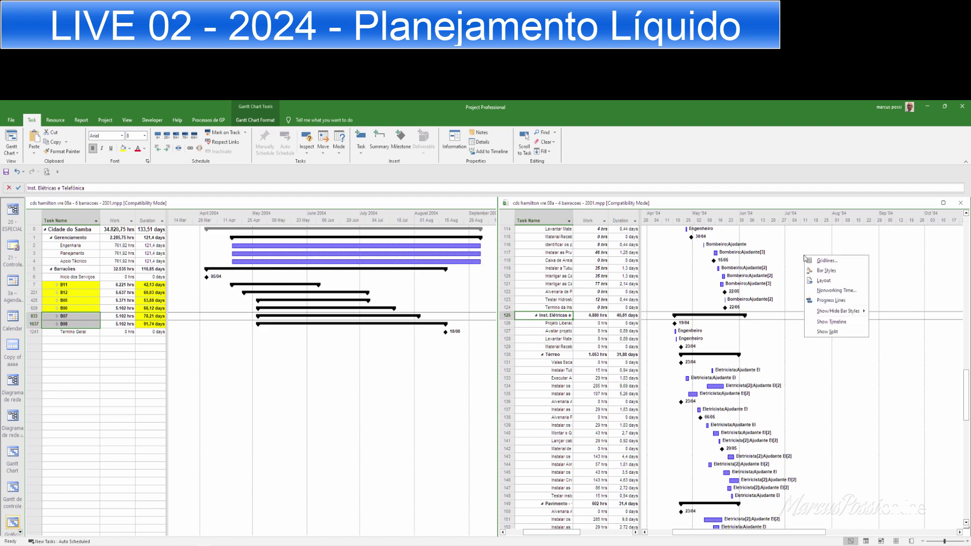
{"action": "left_click", "coordinate": [816, 280]}
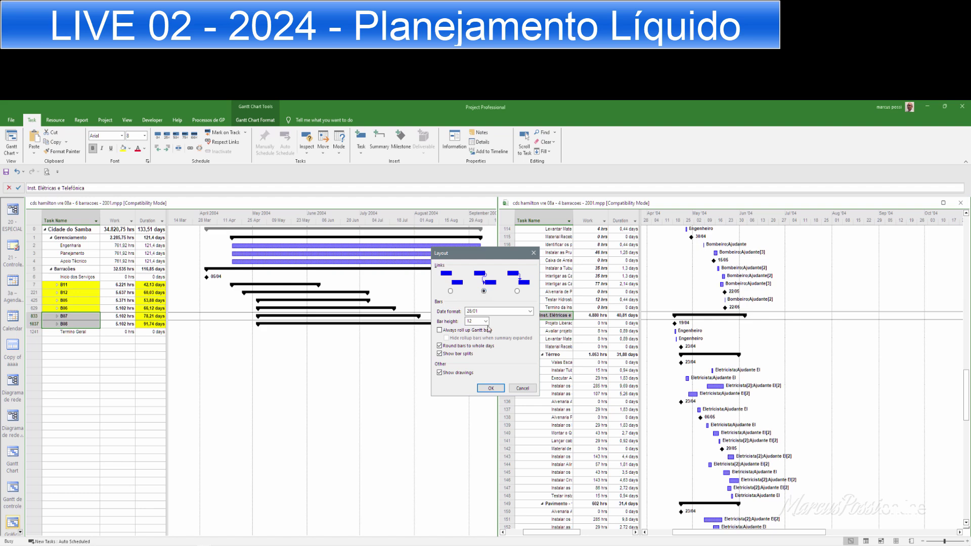
{"action": "left_click", "coordinate": [491, 388]}
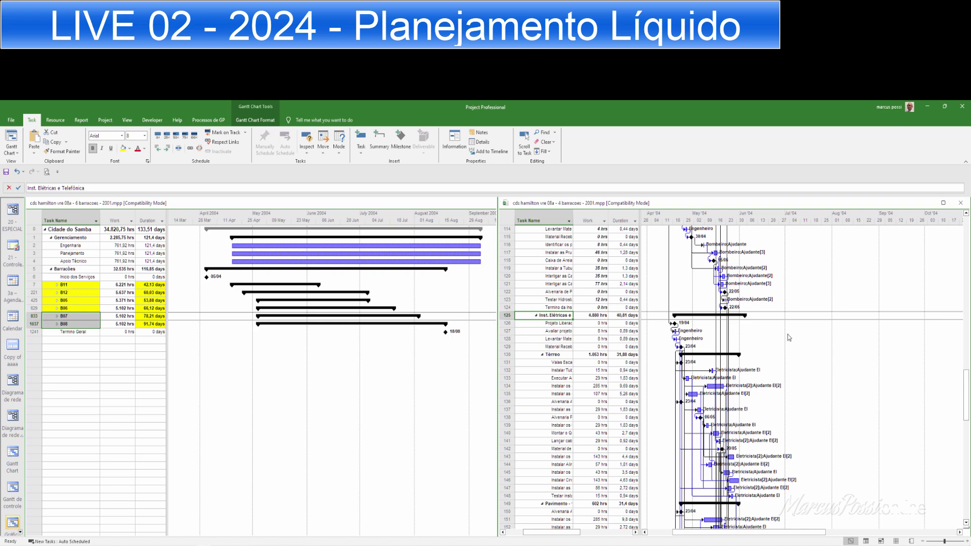
Set the Gantt chart layout of the 4 barracoes project back to showing no link lines.
{"action": "right_click", "coordinate": [852, 283]}
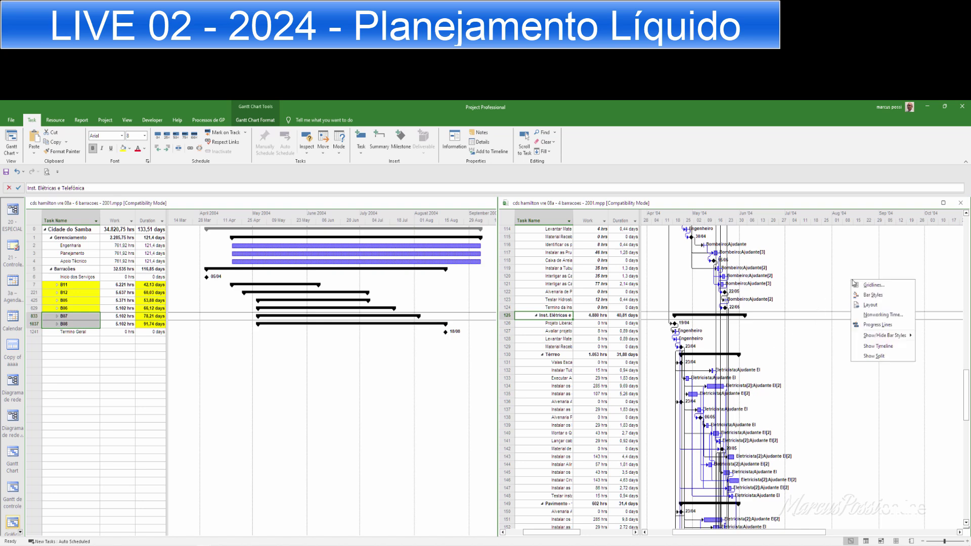
{"action": "left_click", "coordinate": [860, 306]}
{"action": "left_click", "coordinate": [450, 291]}
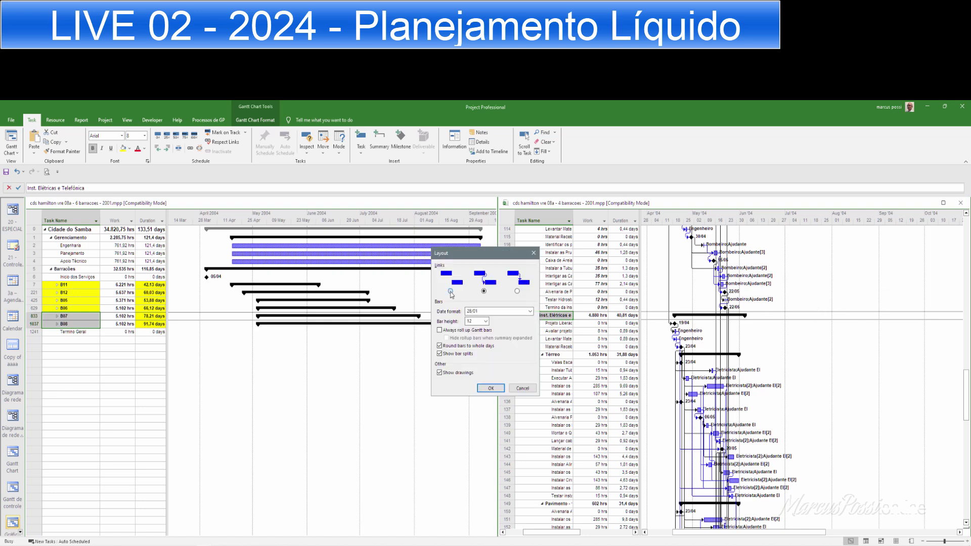
{"action": "left_click", "coordinate": [503, 388]}
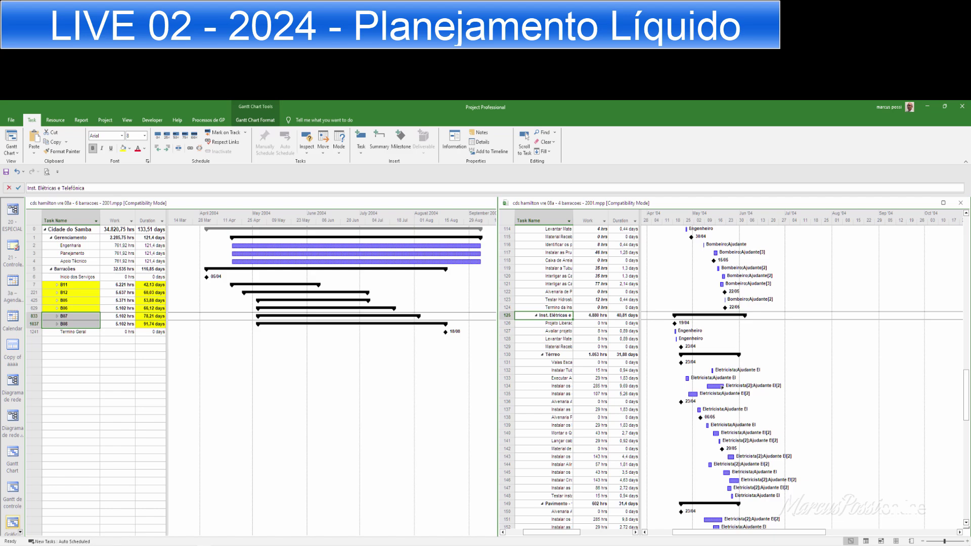
Collapse summary task B11 in the 4 barracoes project.
{"action": "scroll", "coordinate": [722, 387], "scroll_direction": "up", "scroll_amount": 20}
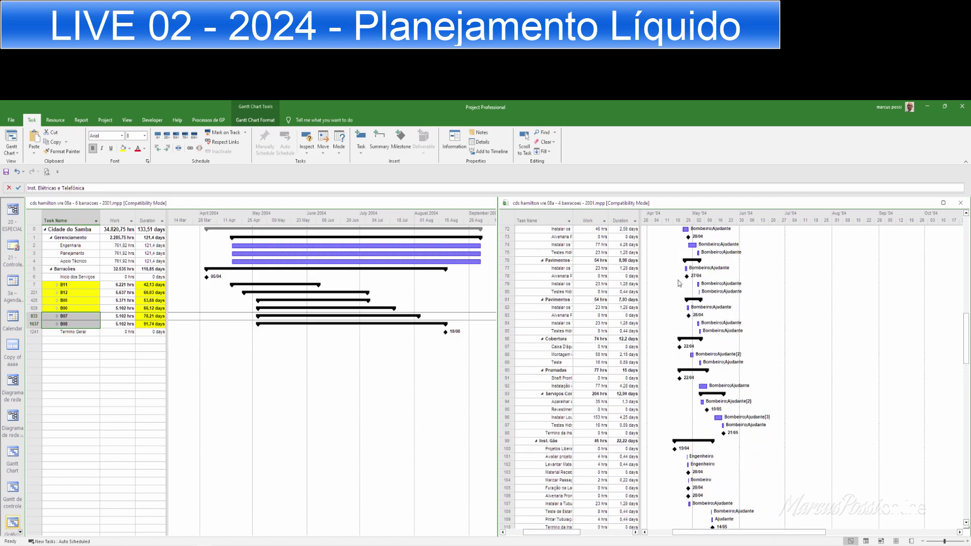
{"action": "scroll", "coordinate": [679, 284], "scroll_direction": "up", "scroll_amount": 14}
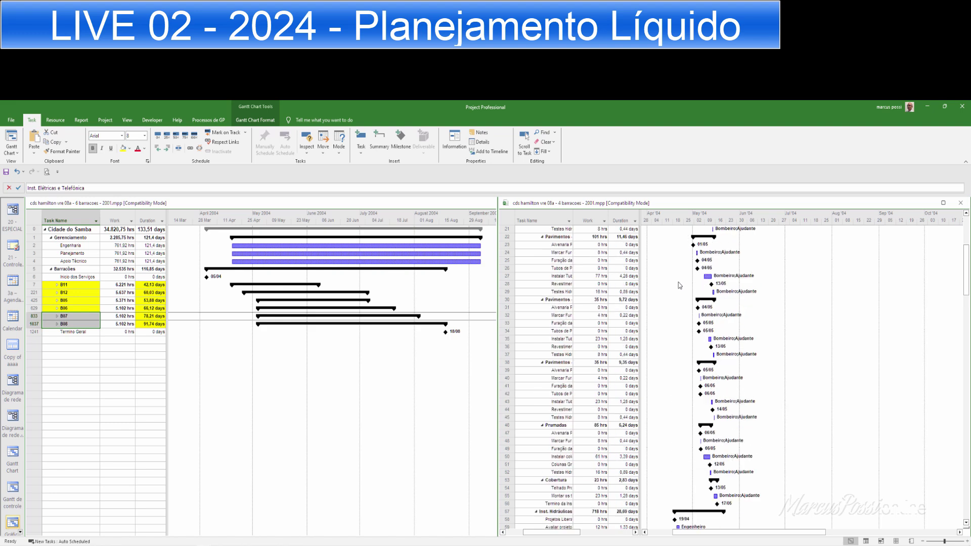
{"action": "scroll", "coordinate": [678, 282], "scroll_direction": "up", "scroll_amount": 3}
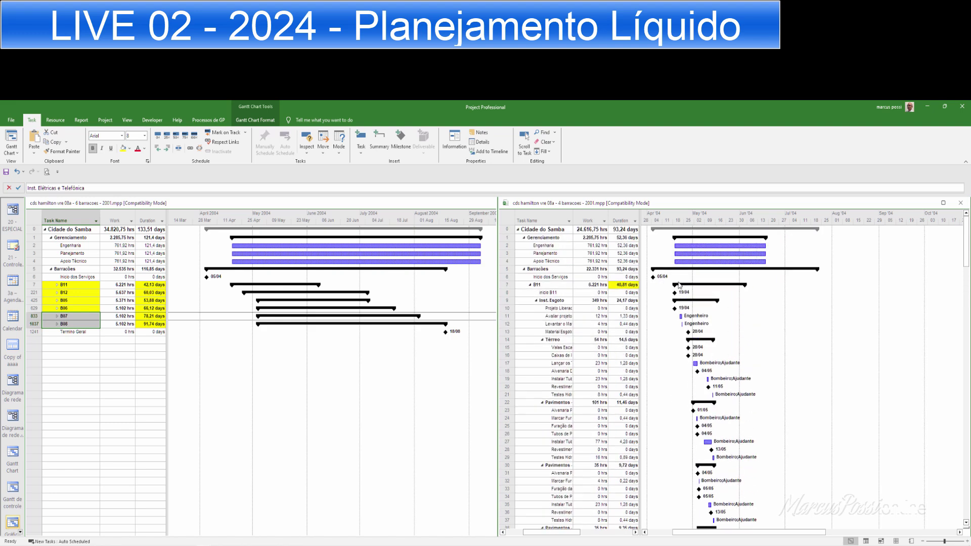
{"action": "left_click", "coordinate": [530, 285]}
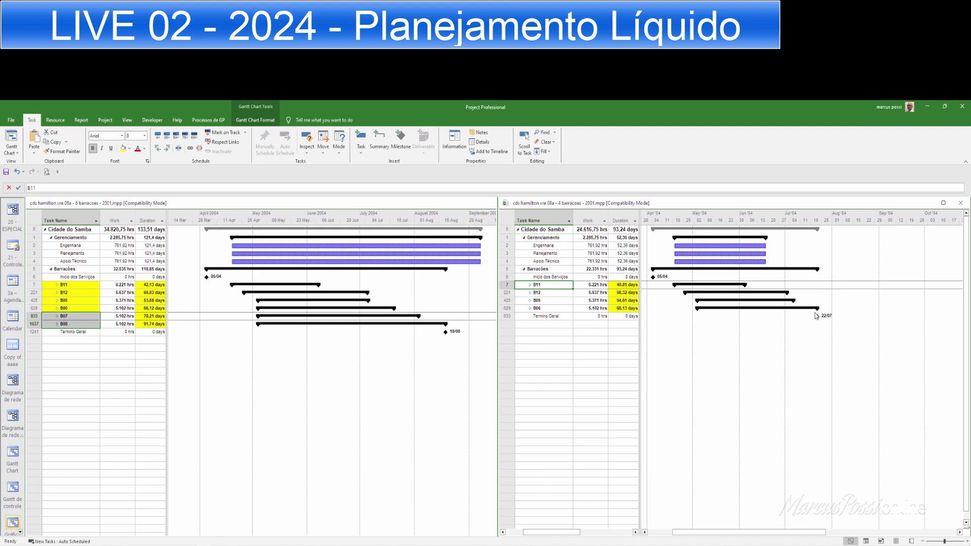
Examine the Work values of B11, B12, B05 and B06 in the 4 barracoes project.
{"action": "left_click_drag", "start_coordinate": [595, 284], "coordinate": [595, 309]}
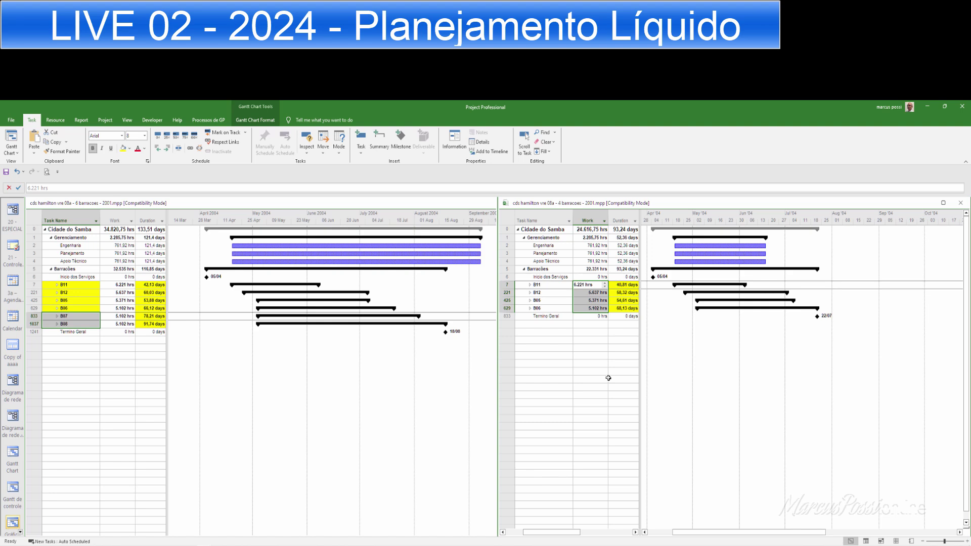
{"action": "left_click", "coordinate": [602, 363]}
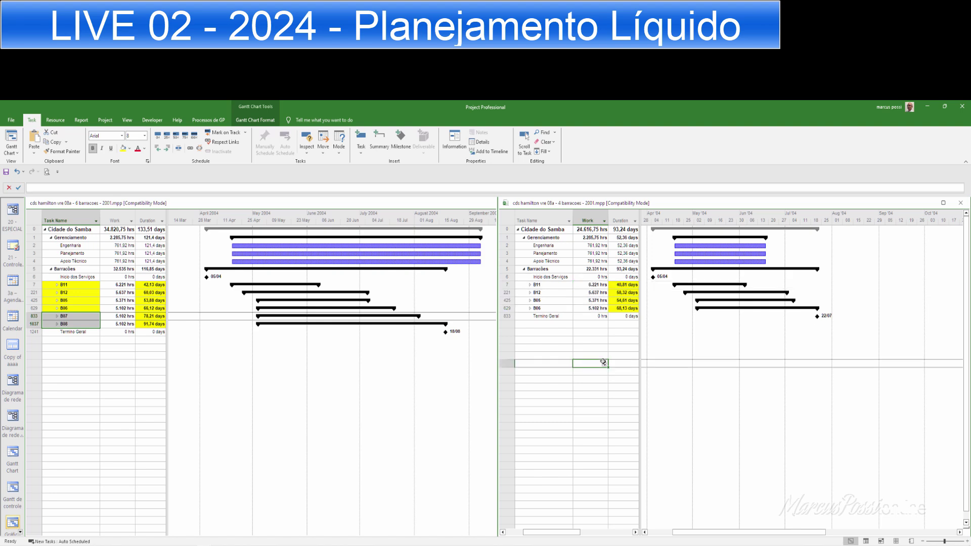
{"action": "left_click", "coordinate": [599, 292]}
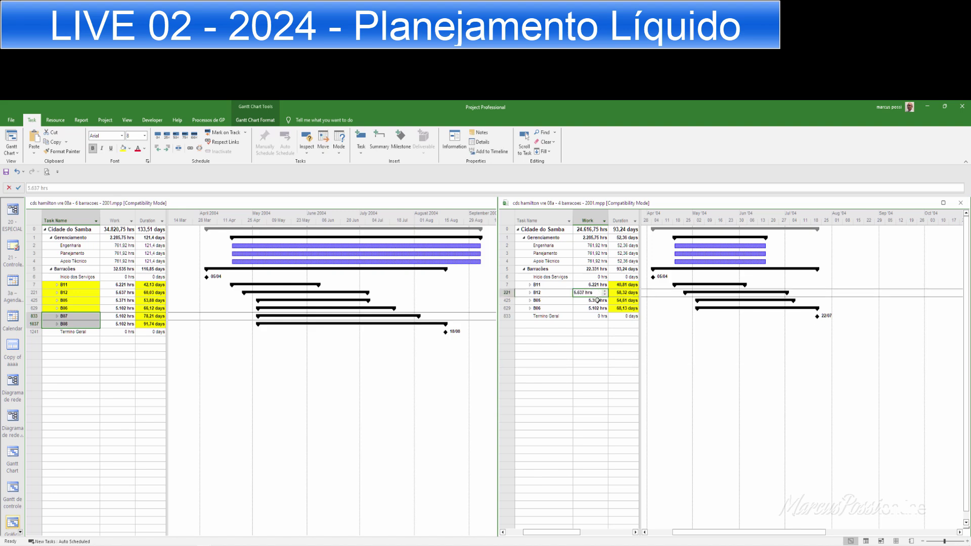
{"action": "left_click", "coordinate": [597, 300]}
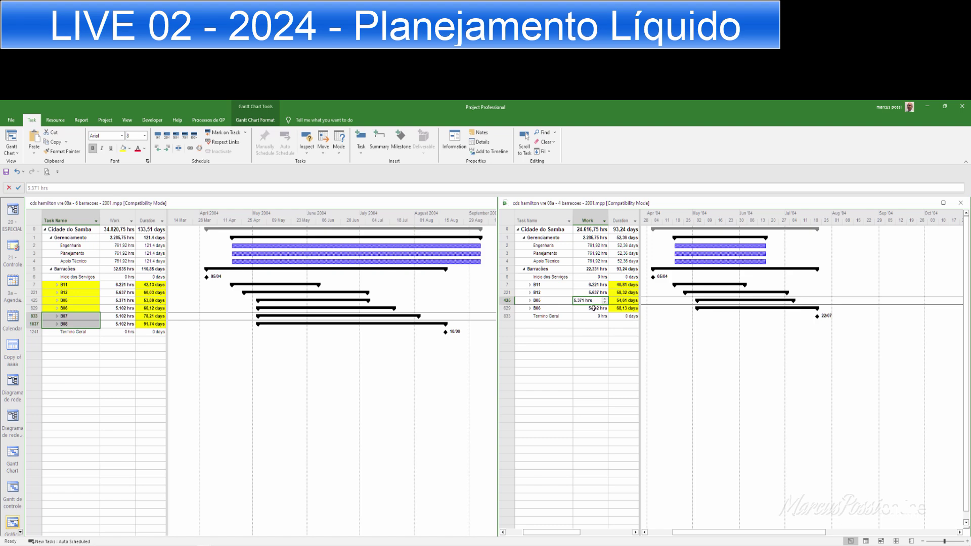
{"action": "left_click", "coordinate": [593, 308]}
{"action": "left_click", "coordinate": [593, 331]}
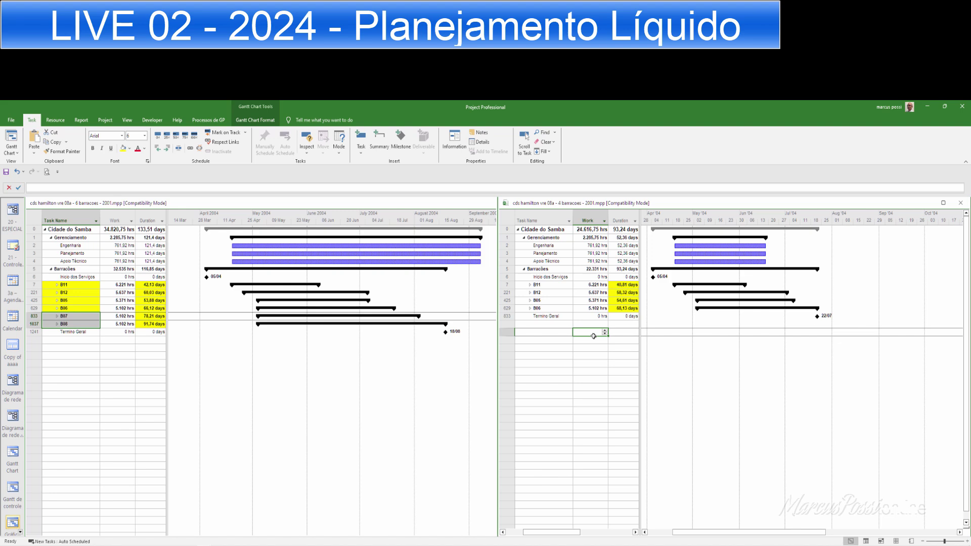
{"action": "left_click_drag", "start_coordinate": [593, 285], "coordinate": [596, 306]}
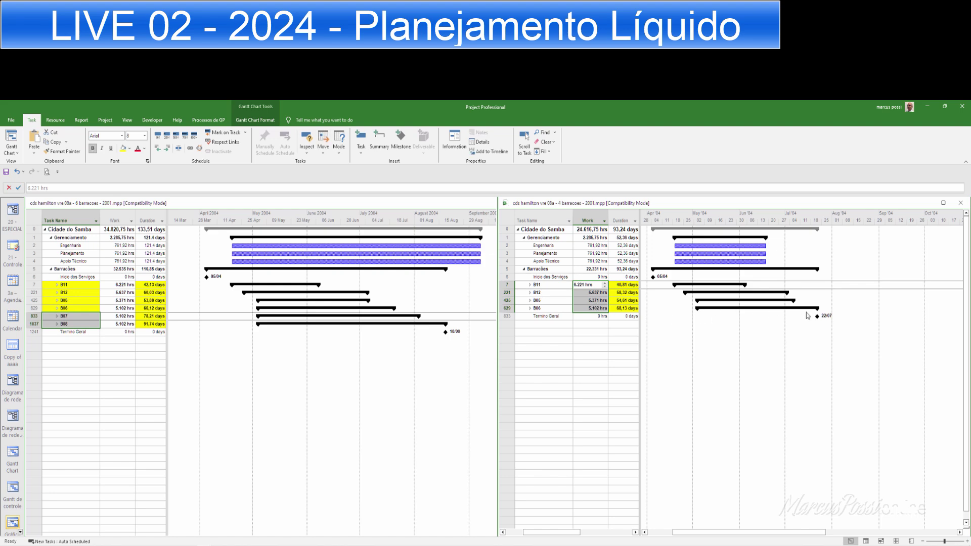
Compare the names, work hours and durations of tasks B11 through B06 in the 4 barracoes project.
{"action": "left_click", "coordinate": [547, 285]}
{"action": "left_click_drag", "start_coordinate": [547, 293], "coordinate": [549, 309]}
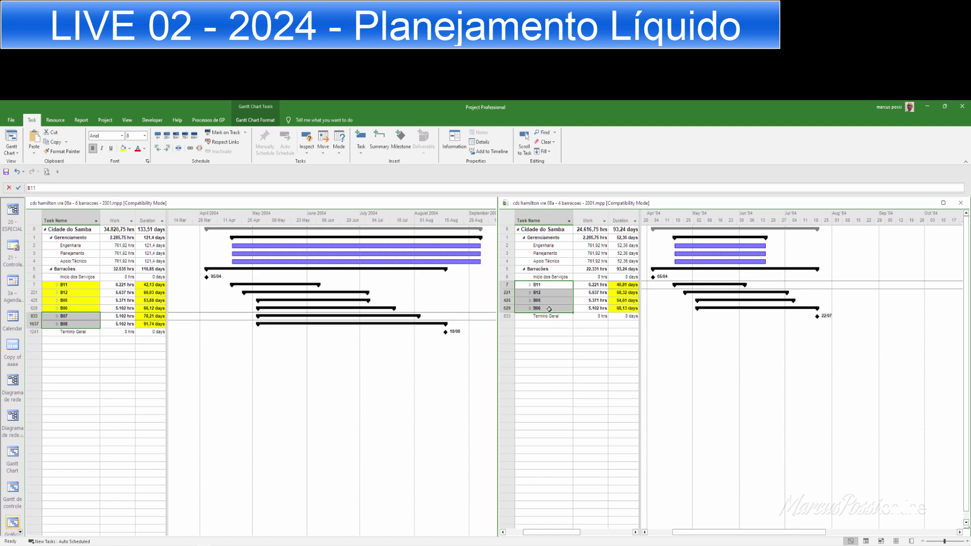
{"action": "left_click", "coordinate": [544, 284]}
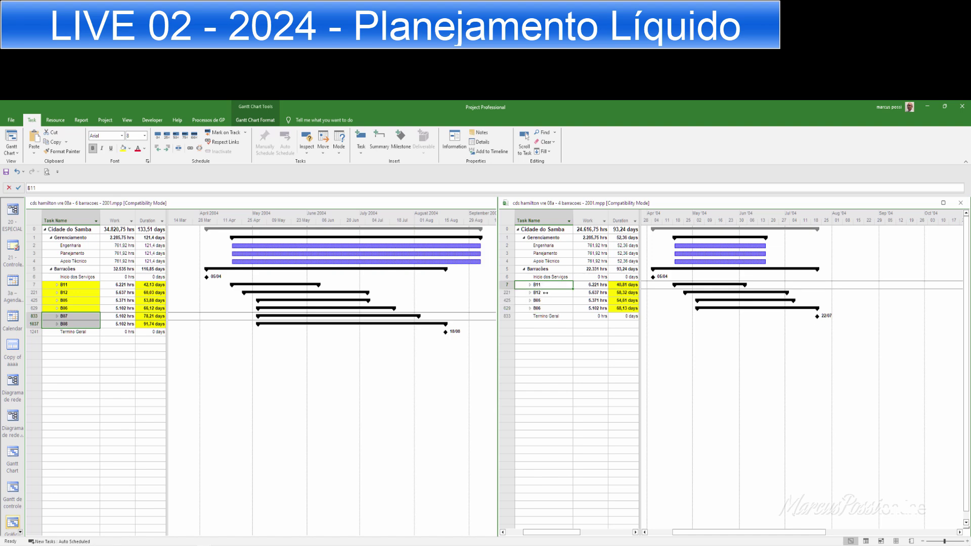
{"action": "left_click", "coordinate": [545, 292]}
{"action": "left_click", "coordinate": [548, 363]}
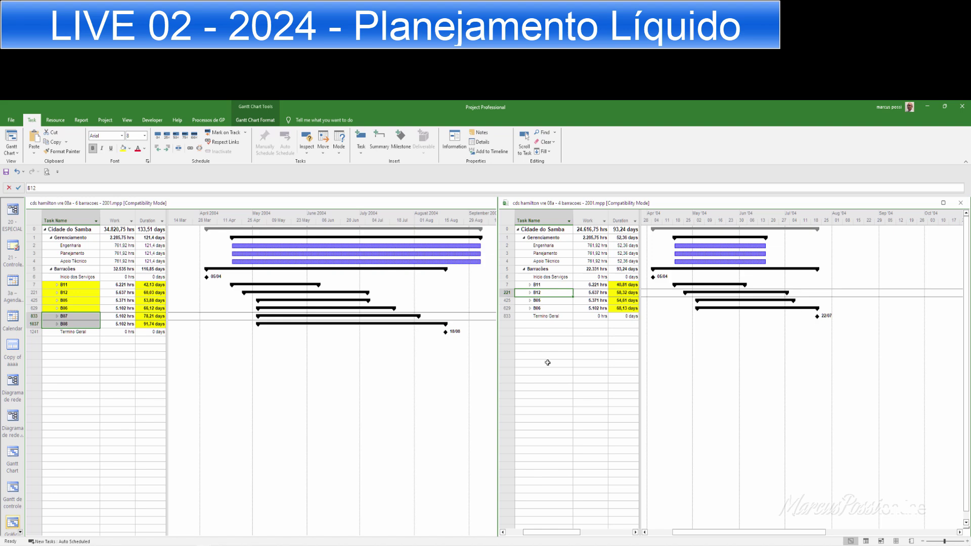
{"action": "left_click_drag", "start_coordinate": [561, 284], "coordinate": [595, 310]}
{"action": "left_click", "coordinate": [594, 285]}
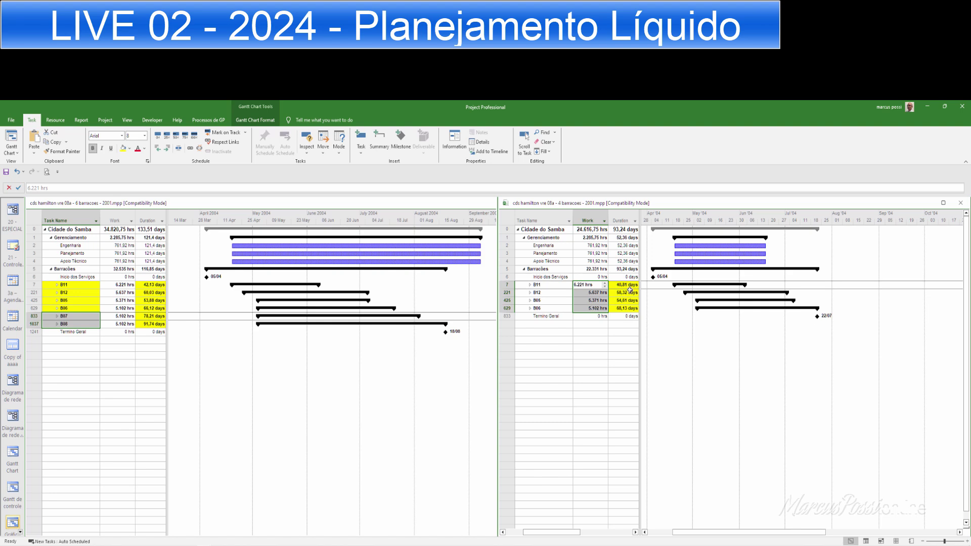
{"action": "left_click_drag", "start_coordinate": [626, 285], "coordinate": [629, 305]}
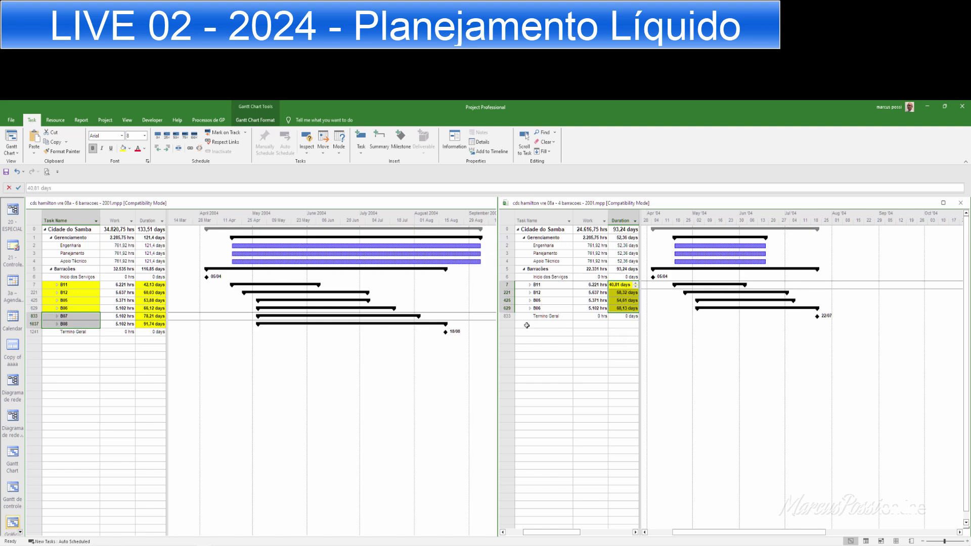
Expand summary task B06 in the 4 barracoes project to show its subtasks.
{"action": "left_click", "coordinate": [531, 309]}
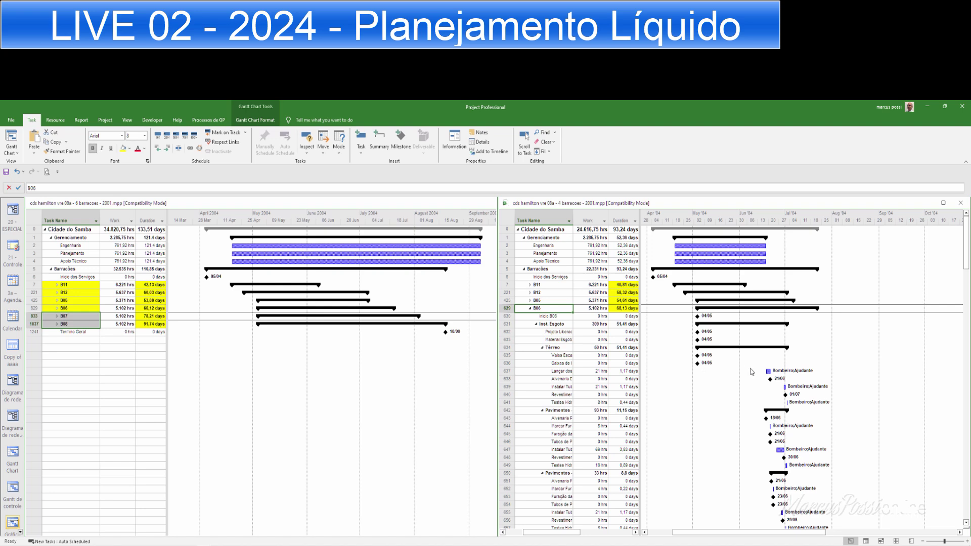
Collapse summary task B06 in the 4 barracoes project and select tasks B11 through B06.
{"action": "left_click", "coordinate": [530, 308]}
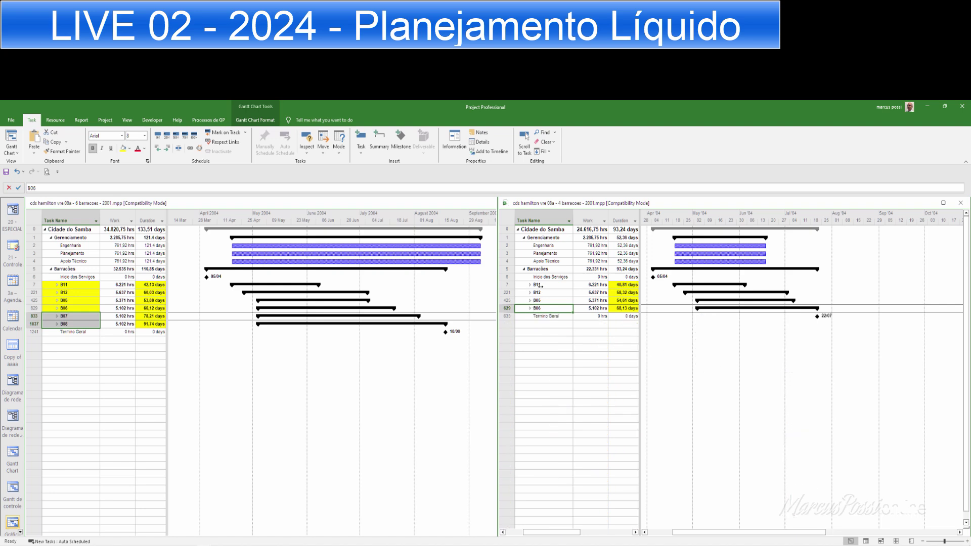
{"action": "left_click", "coordinate": [538, 286]}
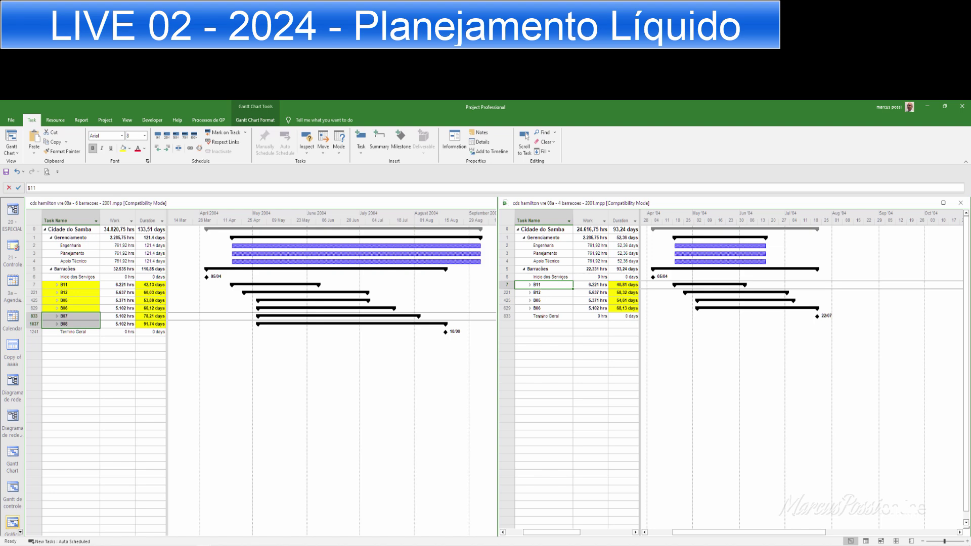
{"action": "left_click_drag", "start_coordinate": [558, 285], "coordinate": [560, 308]}
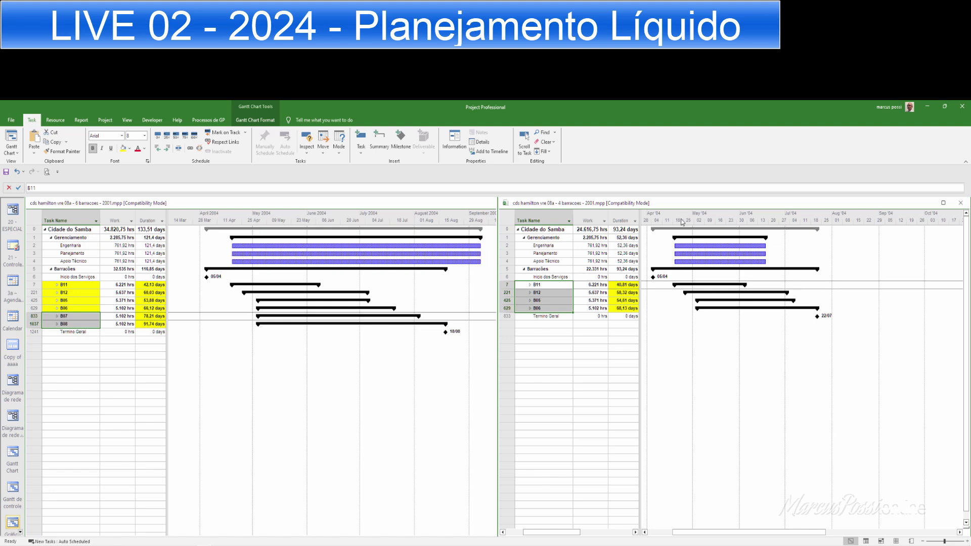
Zoom the 4 barracoes Gantt chart to the entire project and adjust its timescale so all summary bars fit in view.
{"action": "right_click", "coordinate": [805, 221]}
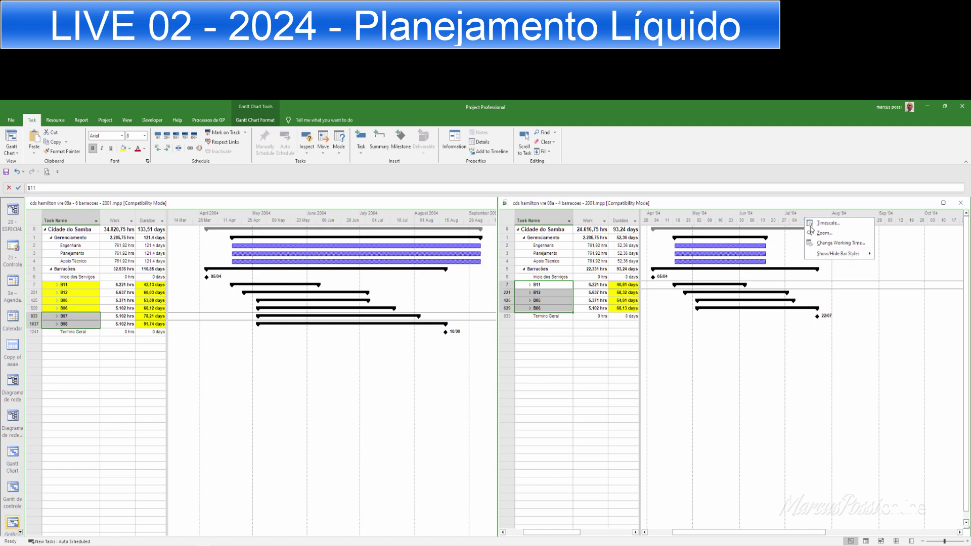
{"action": "left_click", "coordinate": [811, 233]}
{"action": "left_click", "coordinate": [466, 338]}
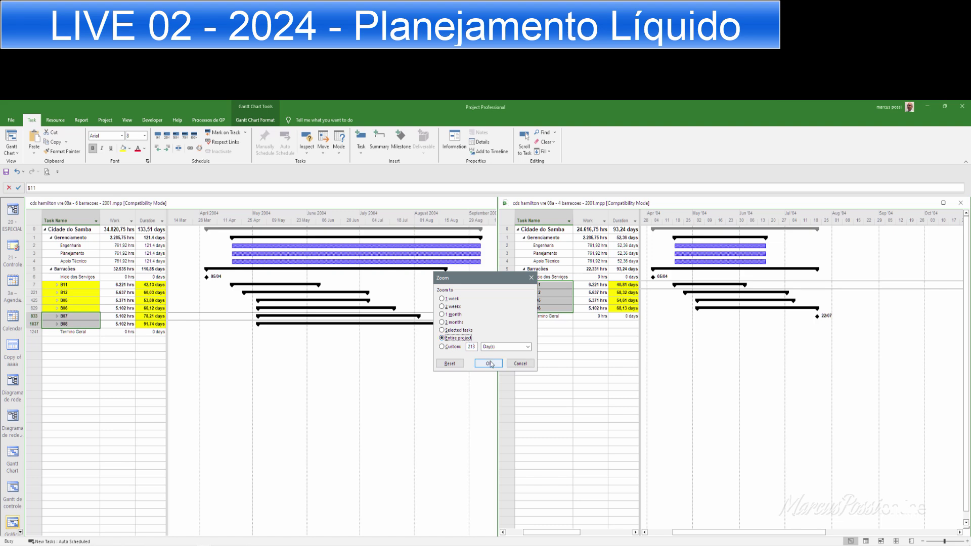
{"action": "left_click", "coordinate": [489, 363]}
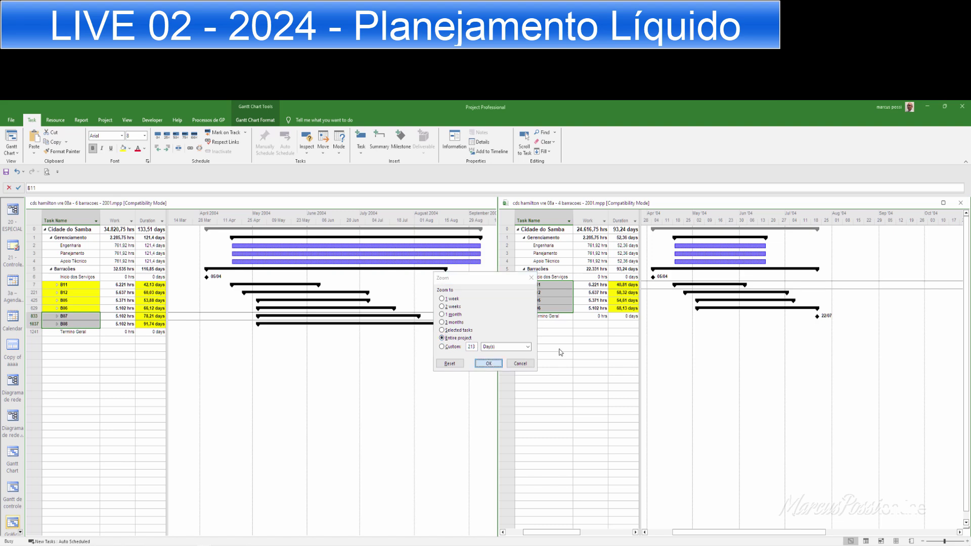
{"action": "right_click", "coordinate": [754, 215]}
{"action": "left_click", "coordinate": [763, 230]}
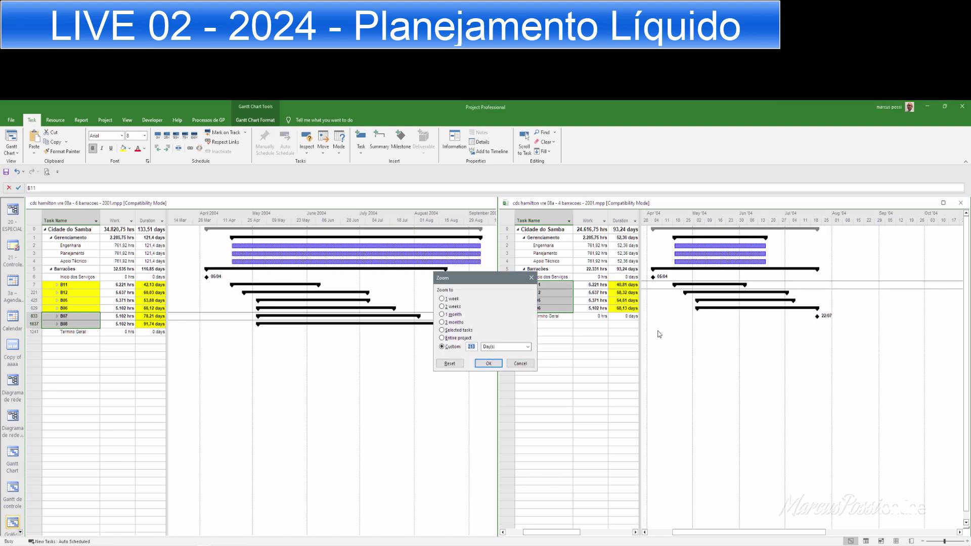
{"action": "left_click", "coordinate": [465, 337]}
{"action": "left_click", "coordinate": [490, 363]}
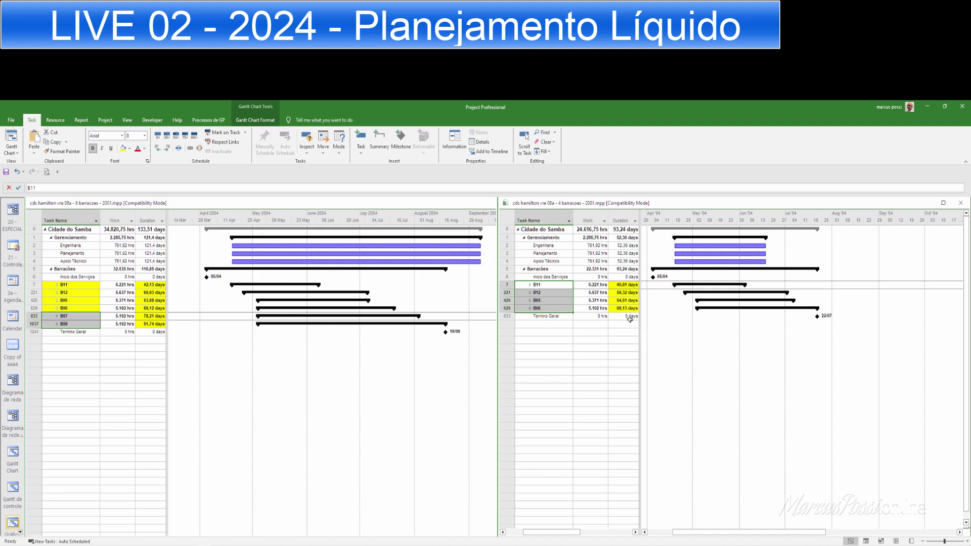
{"action": "left_click", "coordinate": [601, 364]}
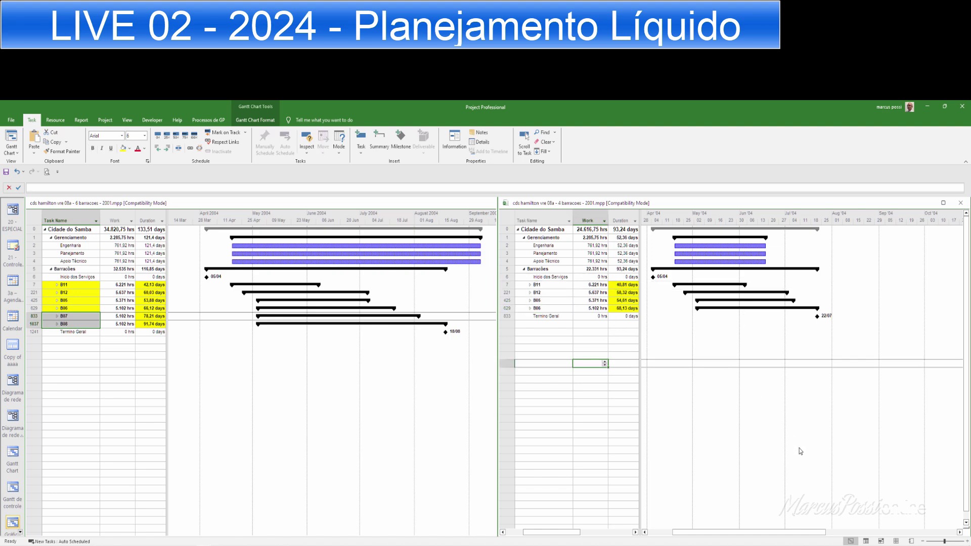
{"action": "left_click_drag", "start_coordinate": [802, 535], "coordinate": [781, 535]}
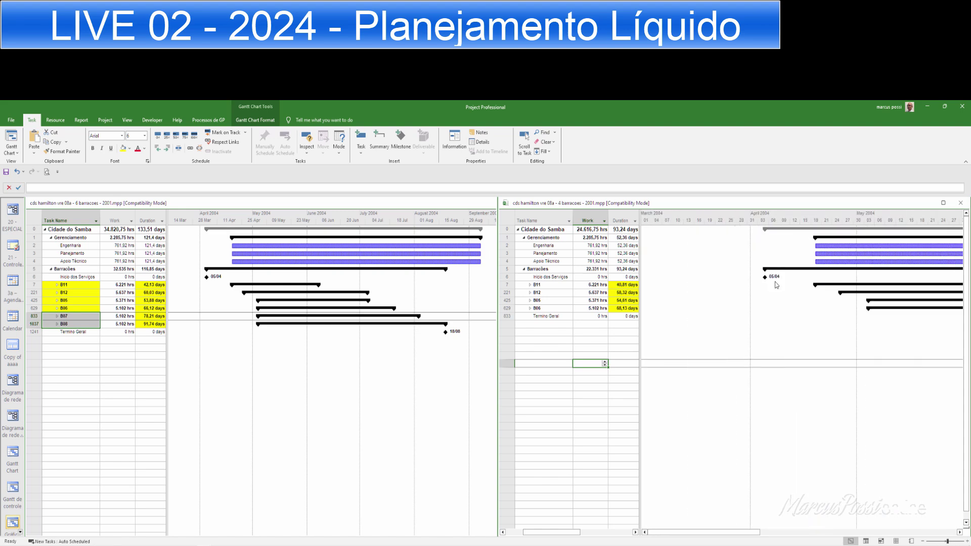
{"action": "scroll", "coordinate": [776, 284], "scroll_direction": "down", "scroll_amount": 1}
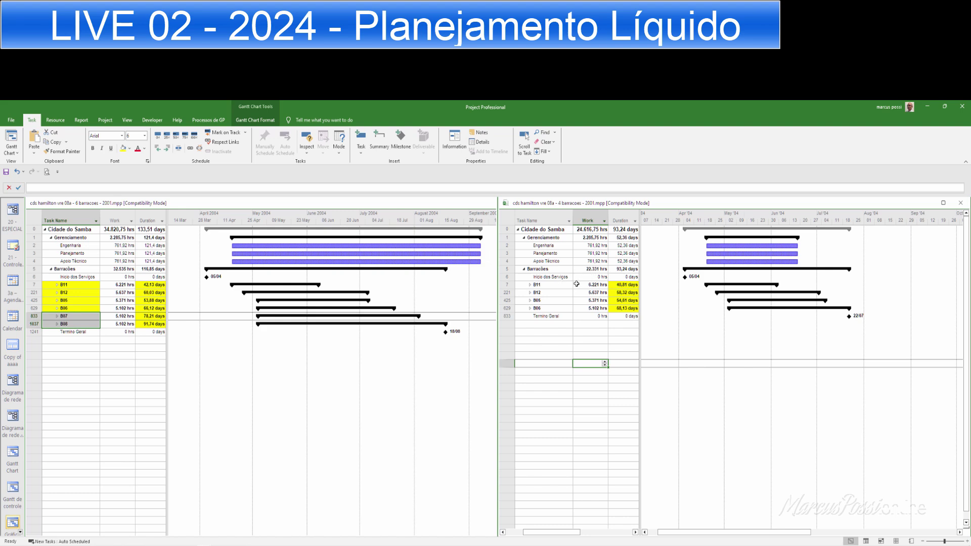
Compare tasks B11 through B06 in the 4 barracoes project with the additional tasks B07 and B08 in the 6 barracoes project.
{"action": "left_click_drag", "start_coordinate": [590, 285], "coordinate": [591, 308]}
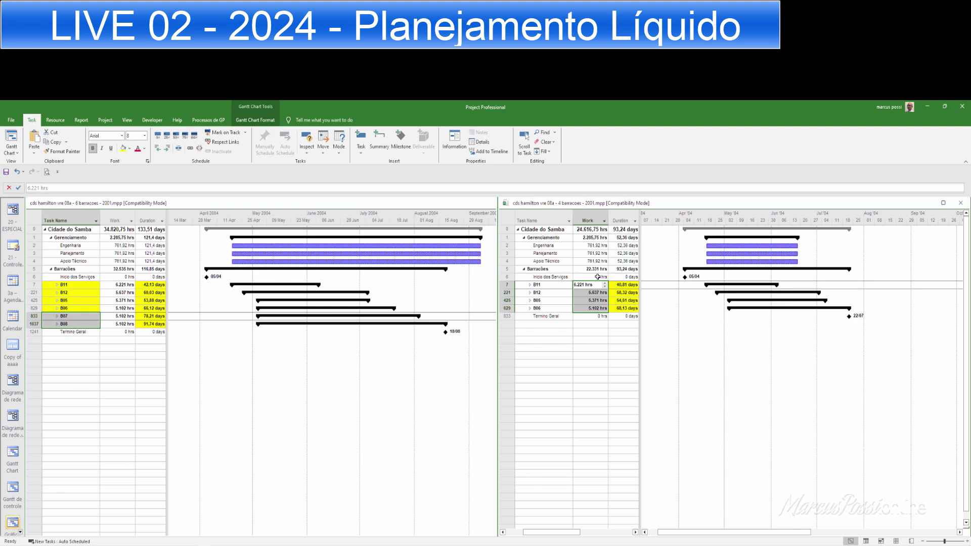
{"action": "left_click_drag", "start_coordinate": [549, 285], "coordinate": [551, 305]}
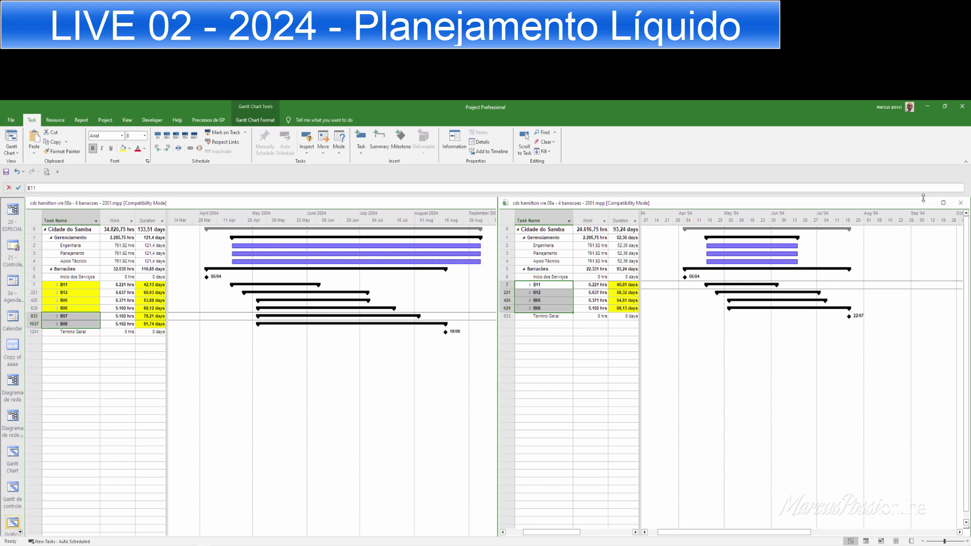
{"action": "left_click", "coordinate": [90, 321]}
{"action": "left_click", "coordinate": [88, 322]}
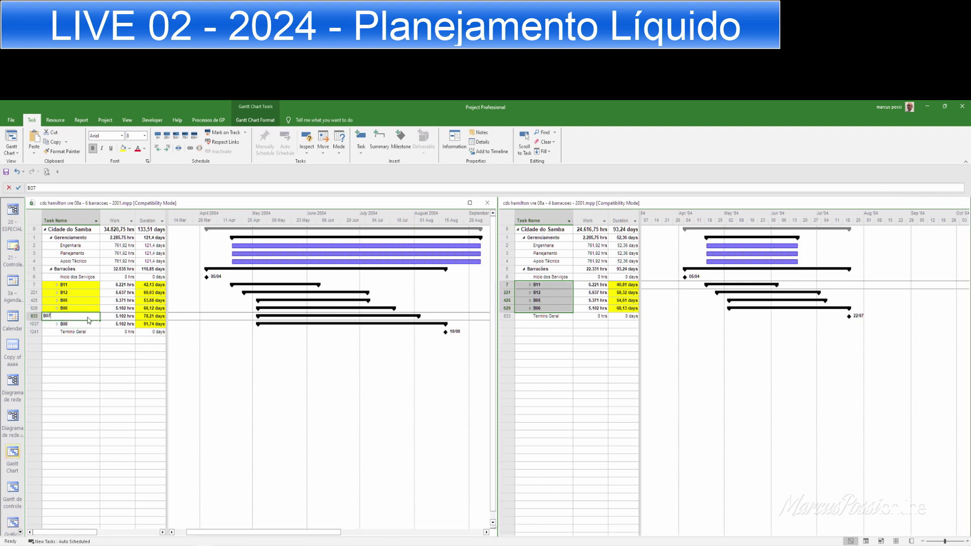
{"action": "left_click", "coordinate": [90, 340]}
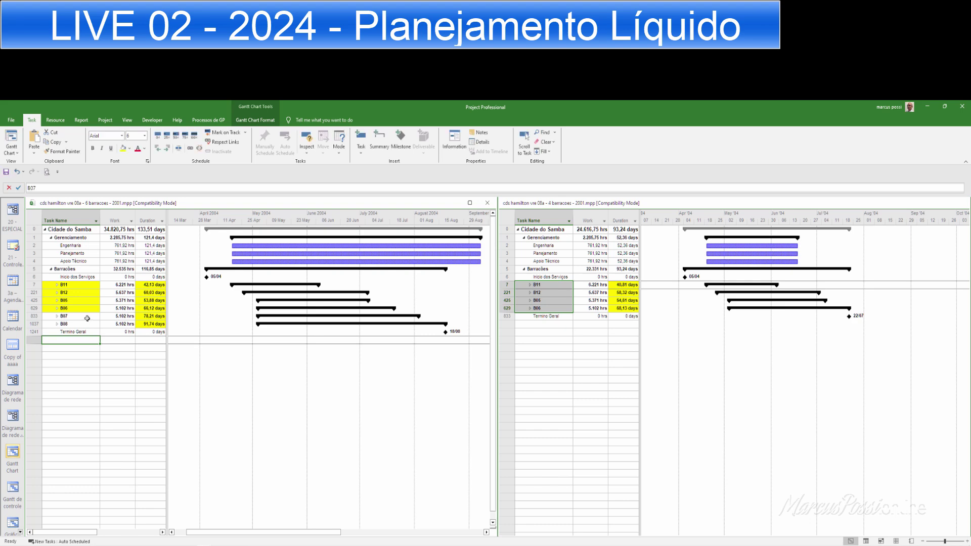
{"action": "left_click", "coordinate": [87, 318]}
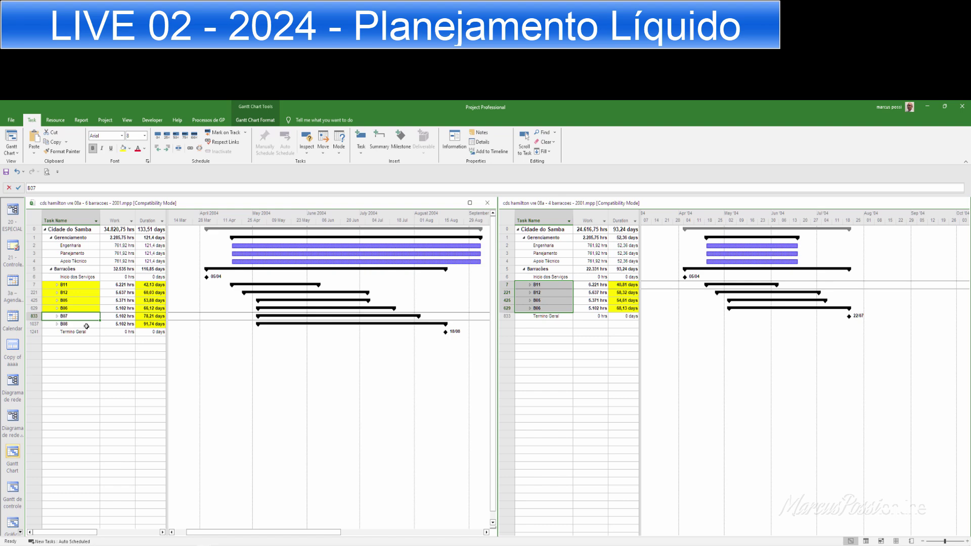
{"action": "left_click", "coordinate": [87, 325]}
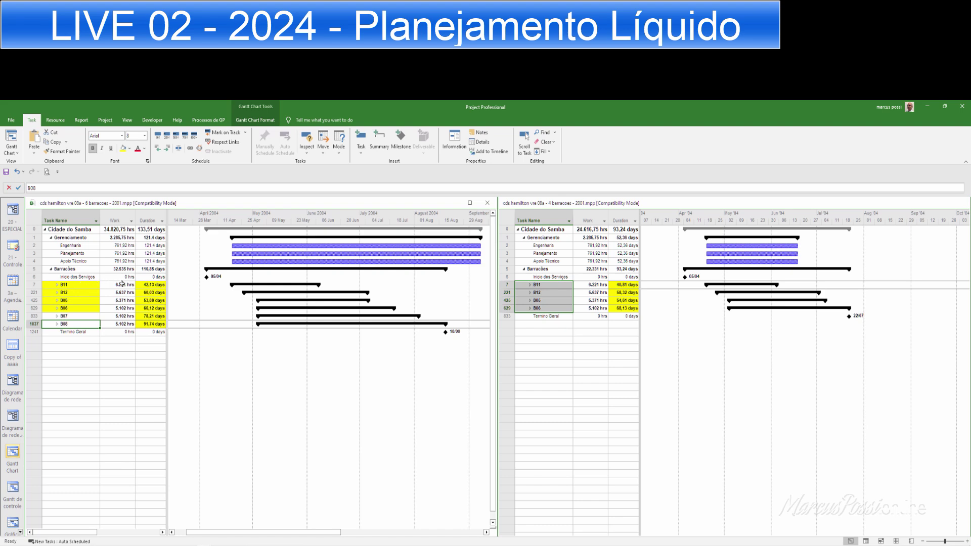
Examine the Work and Duration values of tasks B11 through B08 in the 6 barracoes project.
{"action": "left_click_drag", "start_coordinate": [118, 284], "coordinate": [117, 328]}
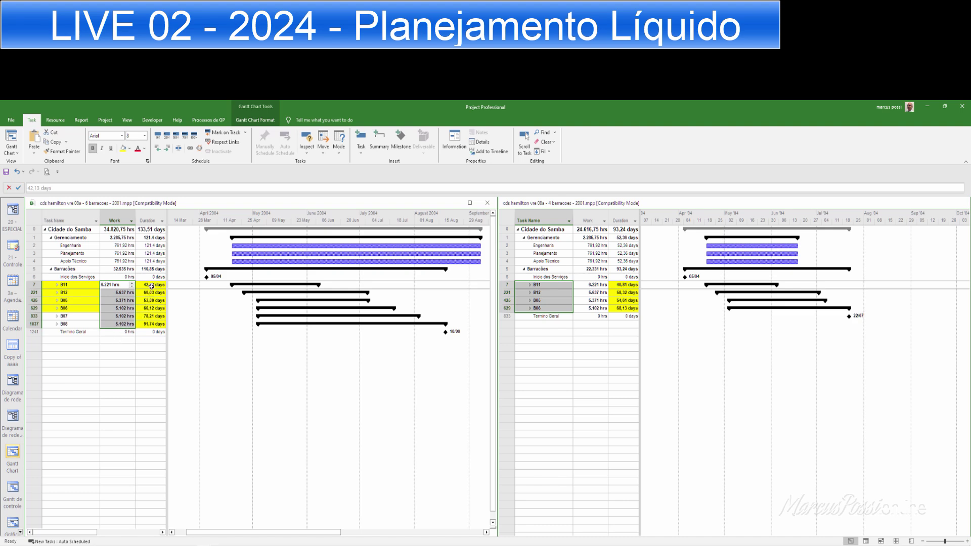
{"action": "left_click_drag", "start_coordinate": [152, 284], "coordinate": [148, 329]}
{"action": "left_click", "coordinate": [129, 363]}
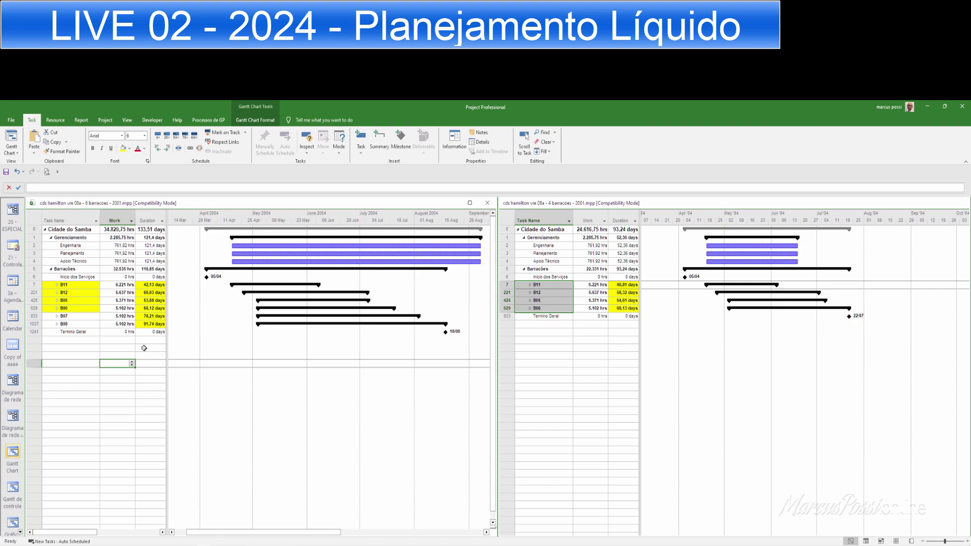
Review B06, B07 and B08 within the 6 barracoes task list, and check the 4 barracoes list starting from B11.
{"action": "left_click", "coordinate": [77, 308]}
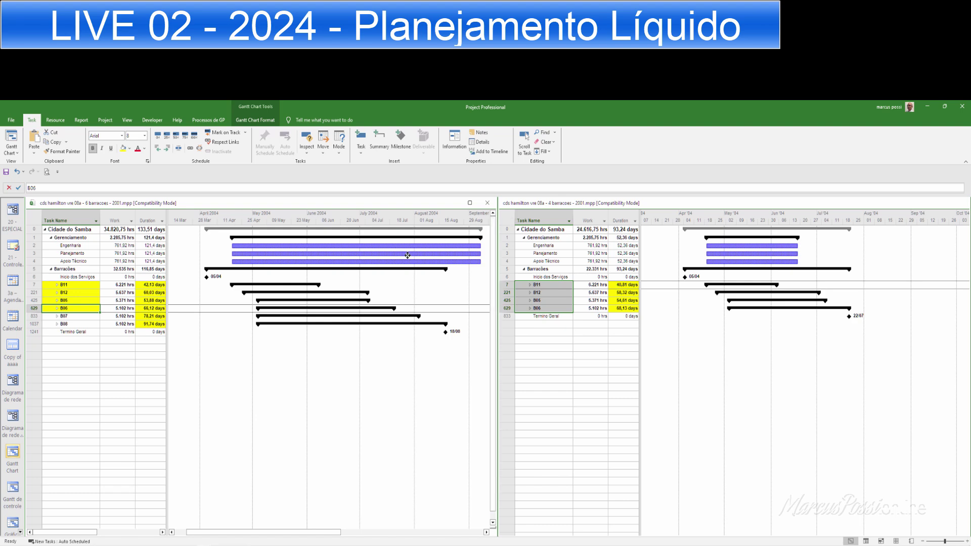
{"action": "left_click", "coordinate": [75, 316]}
{"action": "left_click_drag", "start_coordinate": [74, 316], "coordinate": [74, 324]}
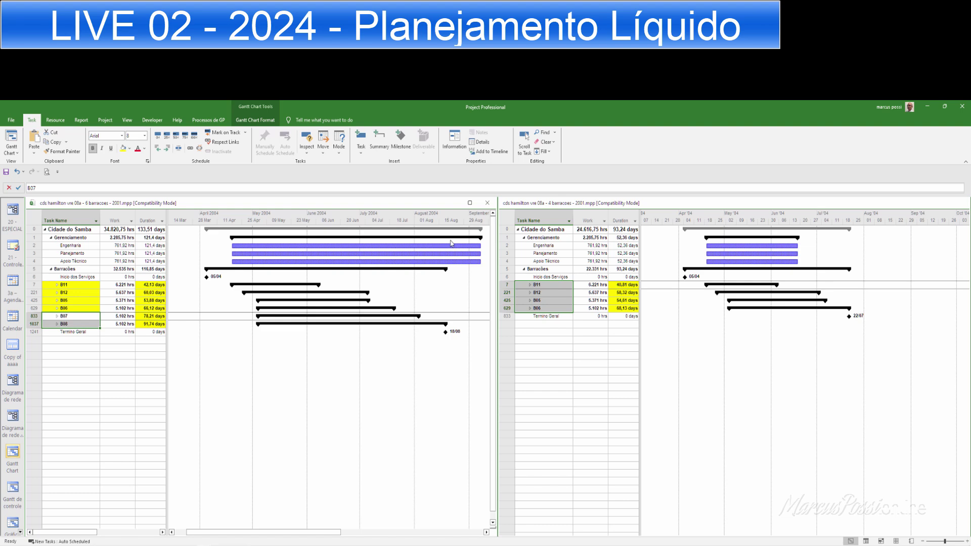
{"action": "left_click_drag", "start_coordinate": [93, 284], "coordinate": [89, 326]}
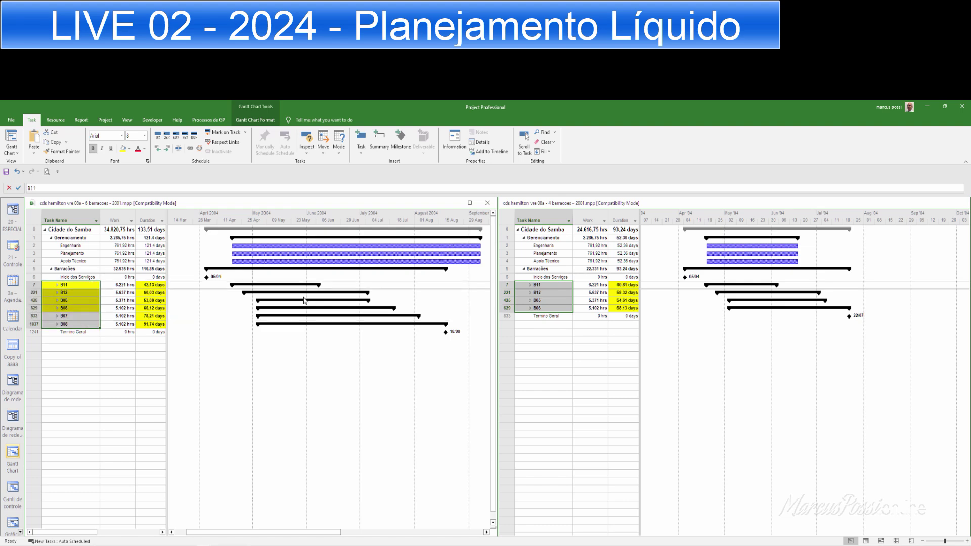
{"action": "left_click", "coordinate": [553, 285]}
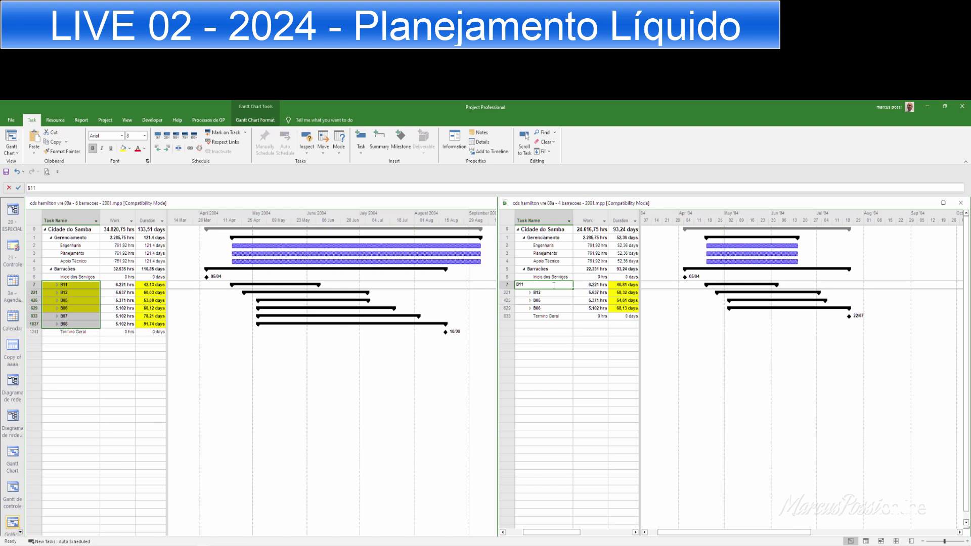
{"action": "left_click_drag", "start_coordinate": [547, 286], "coordinate": [539, 343]}
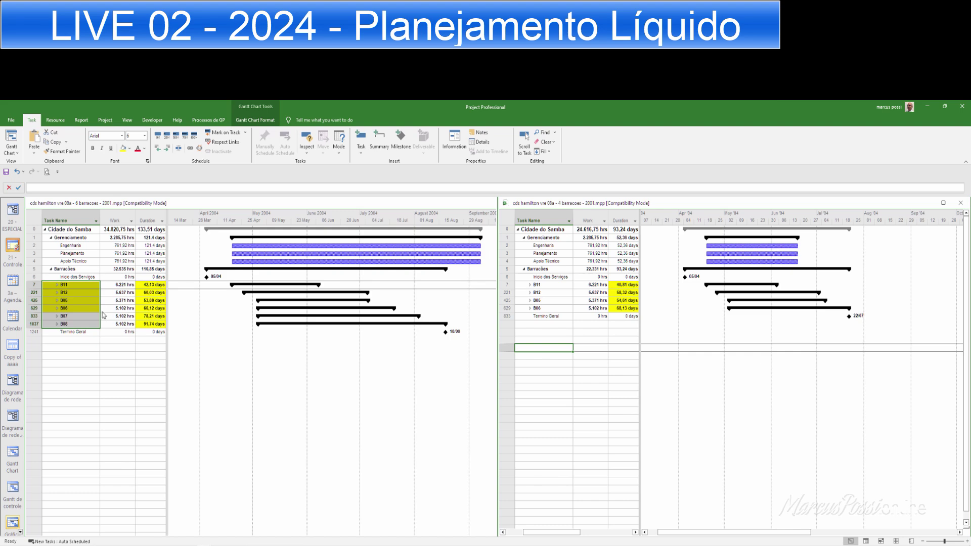
Compare the B11 to B08 task range in the 6 barracoes project with the B11 to B06 range in the 4 barracoes project.
{"action": "left_click", "coordinate": [90, 286]}
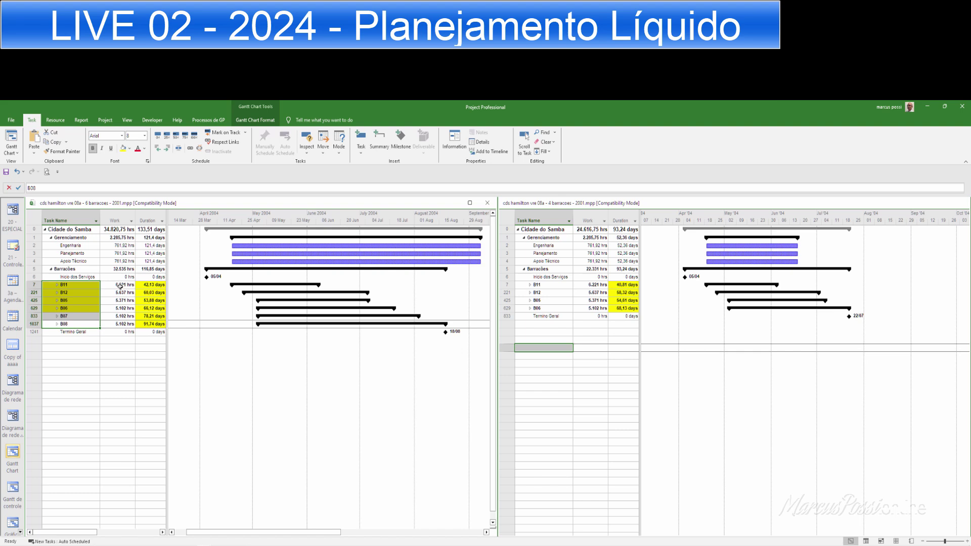
{"action": "left_click", "coordinate": [542, 286]}
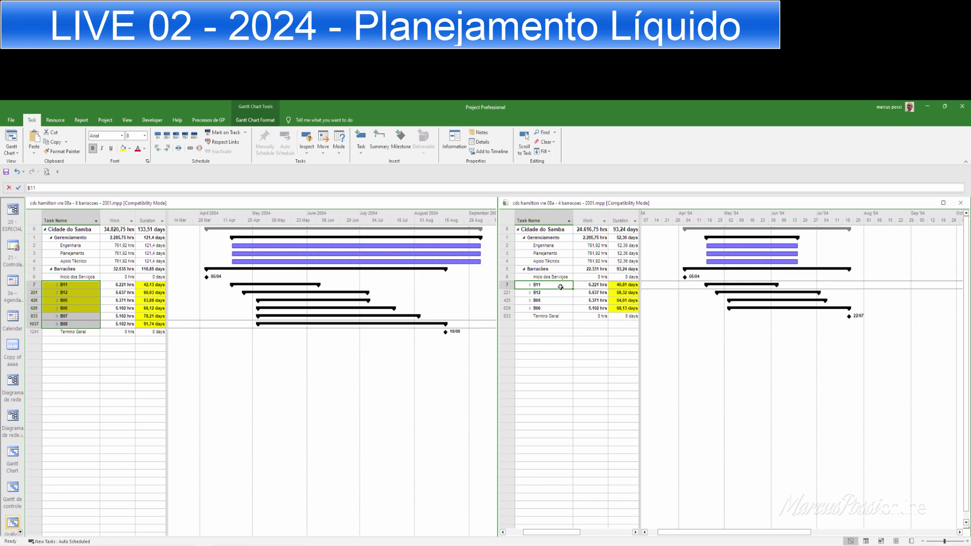
{"action": "left_click_drag", "start_coordinate": [567, 308], "coordinate": [565, 285]}
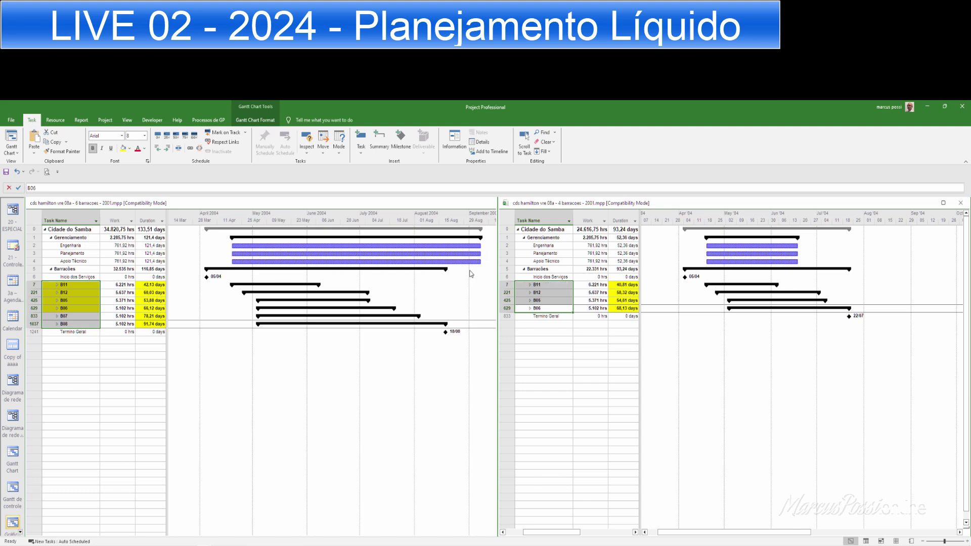
{"action": "left_click", "coordinate": [93, 284]}
{"action": "left_click_drag", "start_coordinate": [93, 284], "coordinate": [91, 322]}
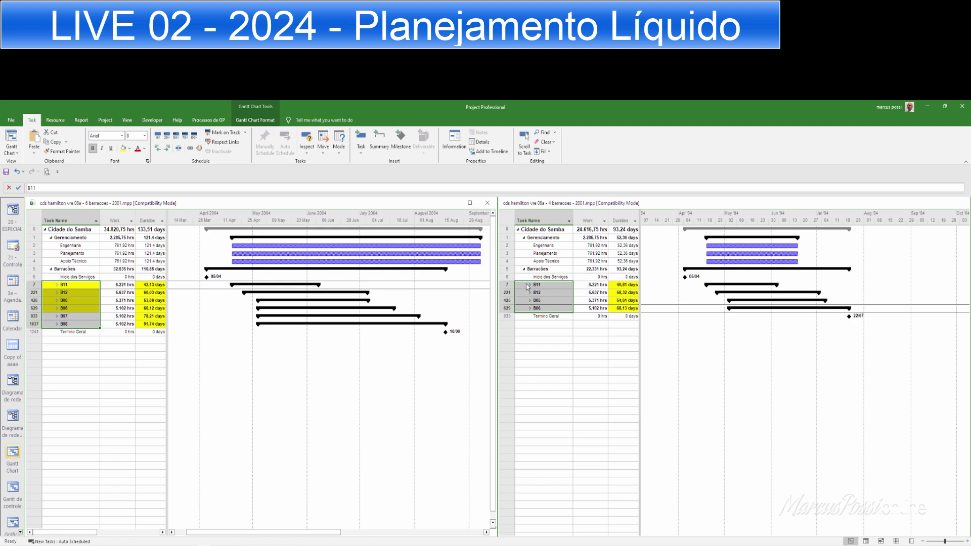
{"action": "left_click", "coordinate": [544, 285]}
{"action": "left_click_drag", "start_coordinate": [544, 309], "coordinate": [548, 286]}
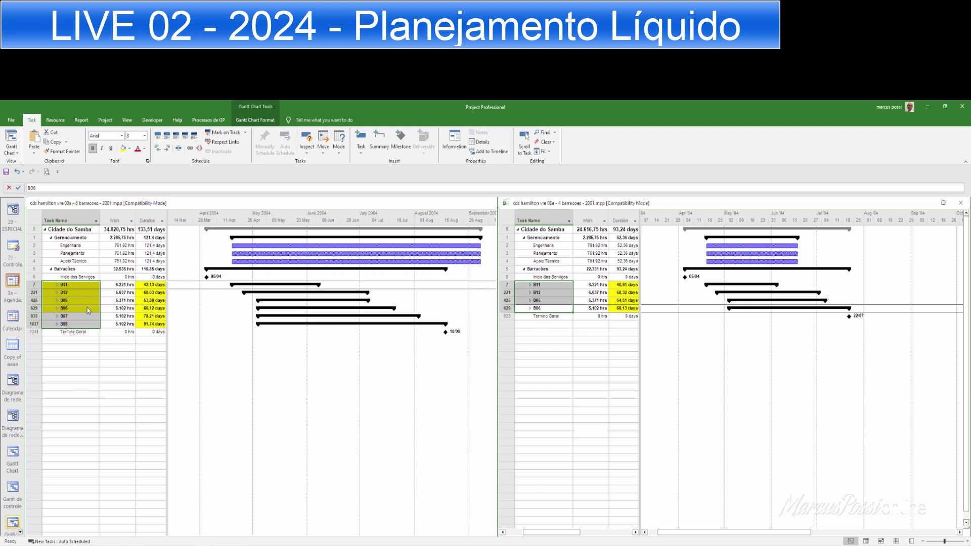
Examine the two extra tasks B07 and B08 in the 6 barracoes project.
{"action": "left_click", "coordinate": [90, 325]}
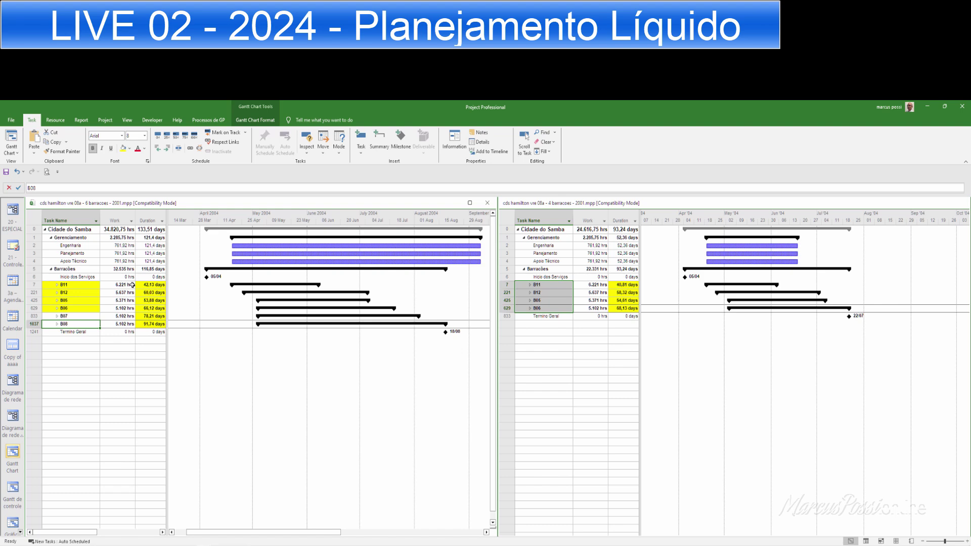
{"action": "left_click_drag", "start_coordinate": [85, 317], "coordinate": [87, 326]}
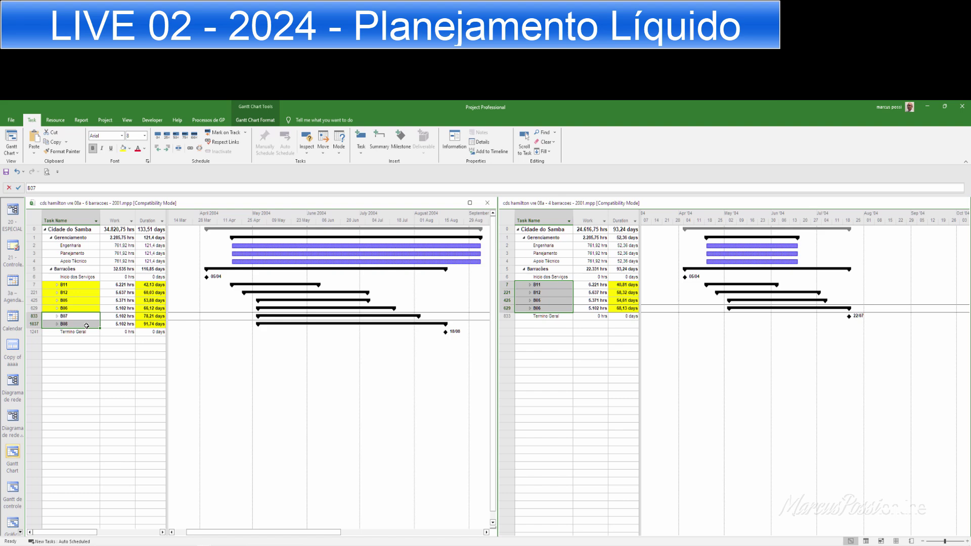
{"action": "left_click", "coordinate": [90, 324]}
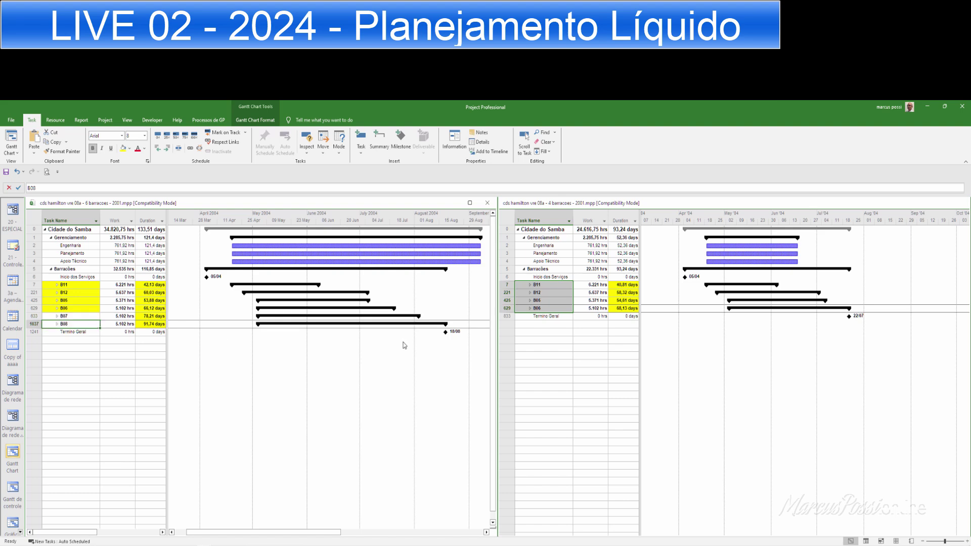
Compare tasks B11 through B06 in the 4 barracoes project with tasks B11 through Termino Geral in the 6 barracoes project.
{"action": "left_click", "coordinate": [561, 325]}
{"action": "left_click_drag", "start_coordinate": [559, 286], "coordinate": [562, 307]}
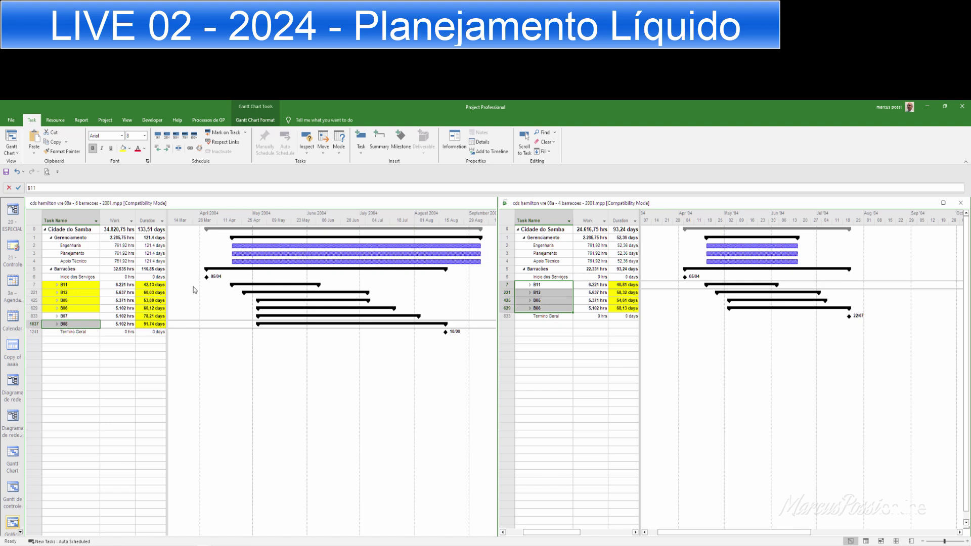
{"action": "left_click", "coordinate": [86, 286]}
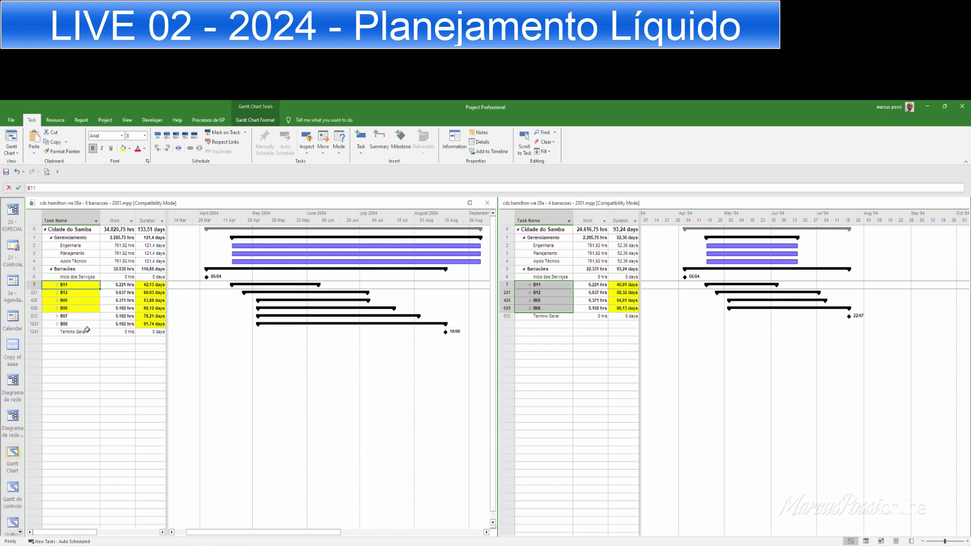
{"action": "left_click_drag", "start_coordinate": [86, 332], "coordinate": [86, 288]}
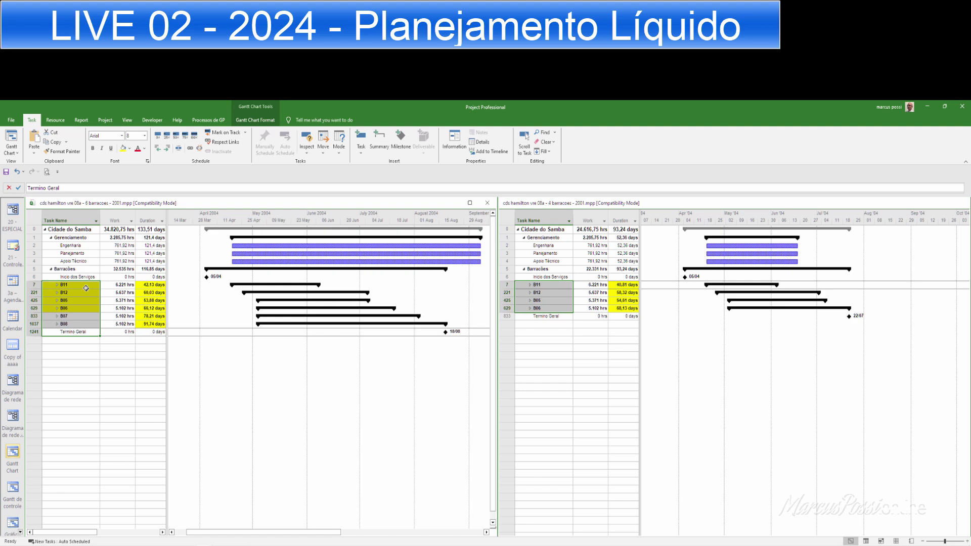
Examine B07 and B08, then the full B11 to B08 range in the 6 barracoes project against the 4 barracoes project.
{"action": "left_click", "coordinate": [78, 317]}
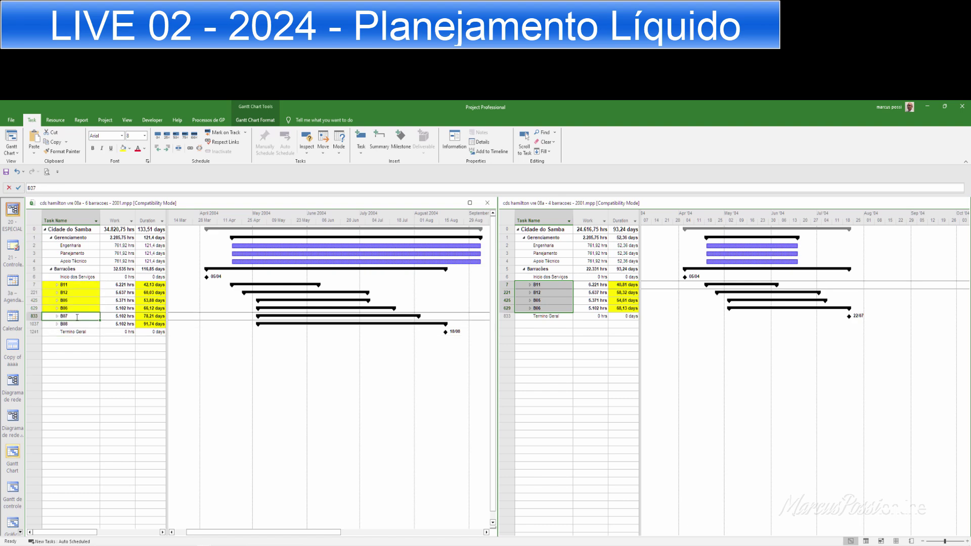
{"action": "left_click", "coordinate": [76, 324]}
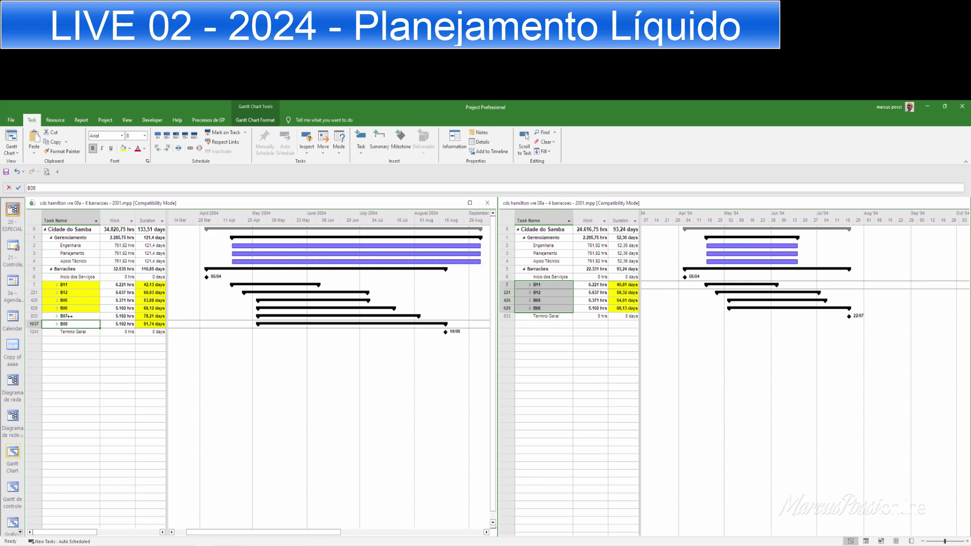
{"action": "left_click_drag", "start_coordinate": [83, 285], "coordinate": [87, 323]}
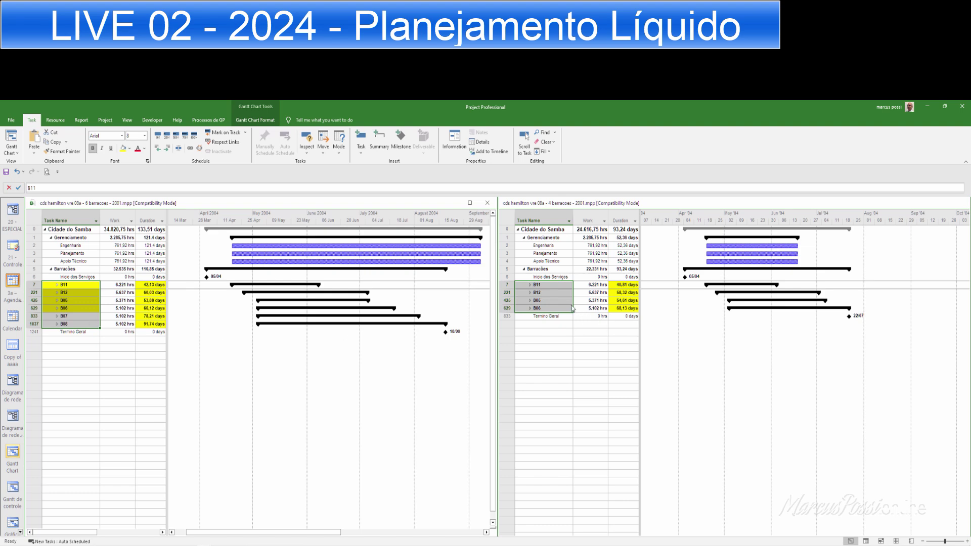
{"action": "left_click", "coordinate": [577, 203]}
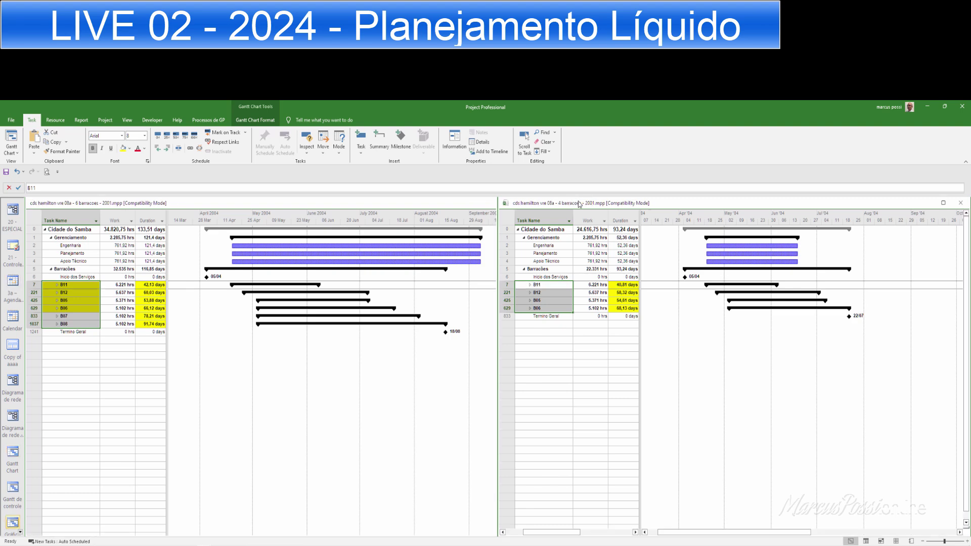
{"action": "left_click", "coordinate": [140, 205]}
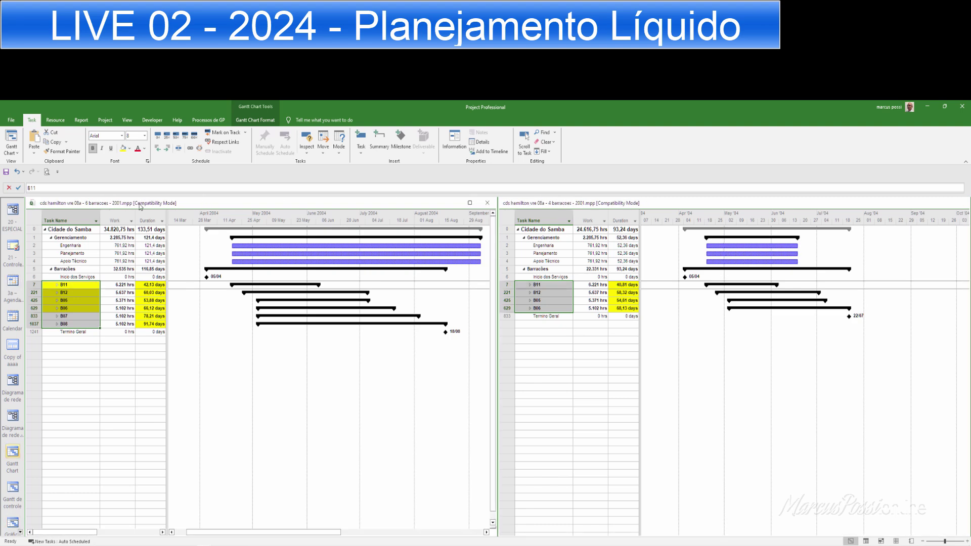
Compare tasks B07 and B08 in the 6 barracoes project with B06, the last barracão in the 4 barracoes project.
{"action": "left_click", "coordinate": [85, 322]}
{"action": "left_click", "coordinate": [86, 315]}
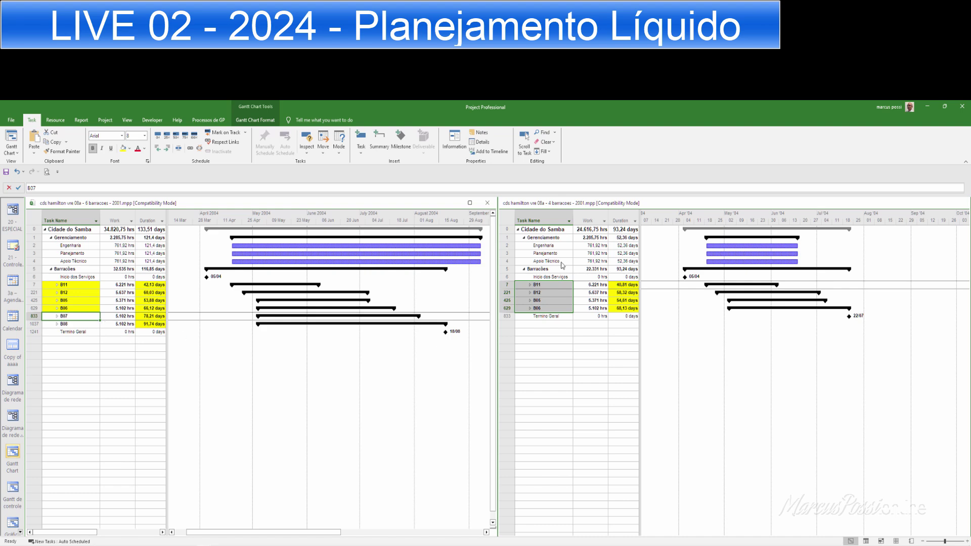
{"action": "left_click", "coordinate": [549, 307]}
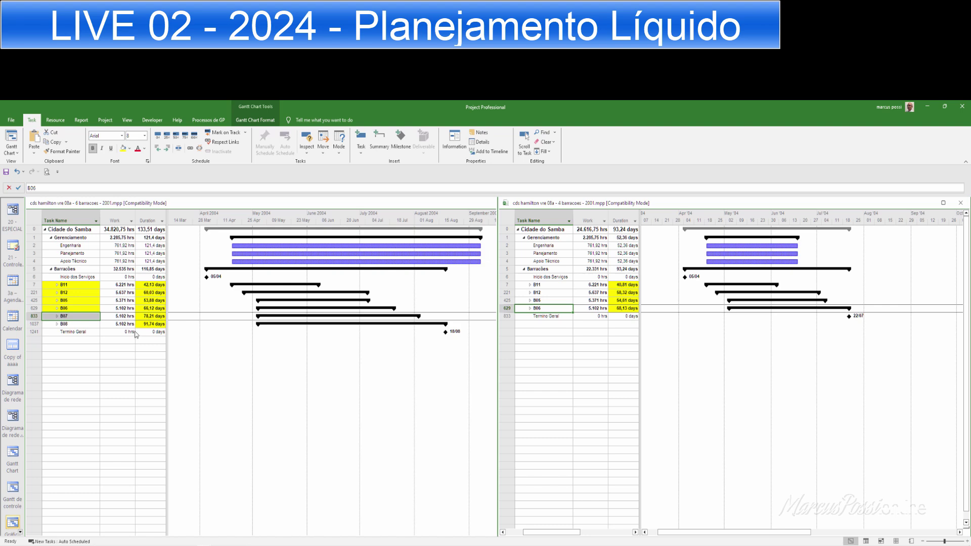
{"action": "left_click", "coordinate": [73, 324]}
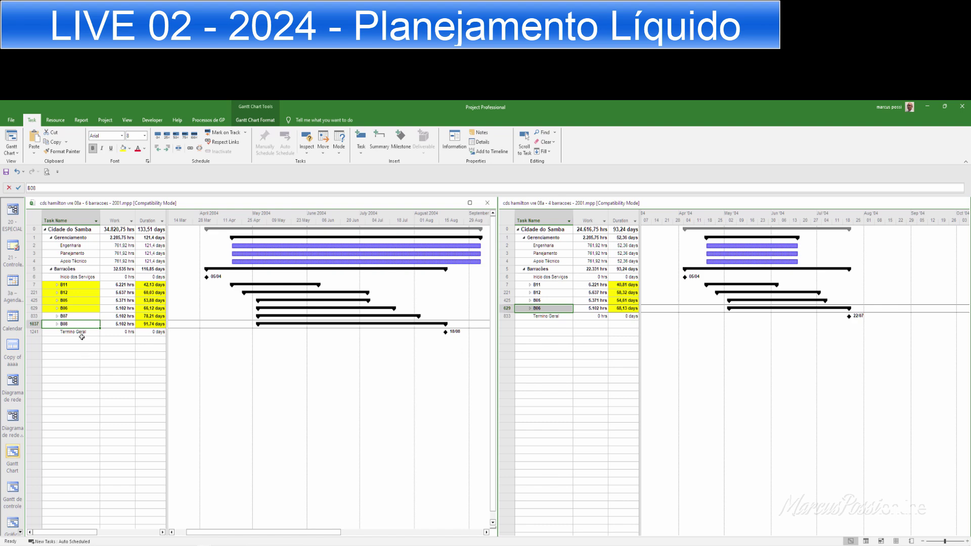
Expand B07 in the 6 barracoes project to inspect its subtasks and Gantt bars, and collapse it again.
{"action": "left_click", "coordinate": [56, 316]}
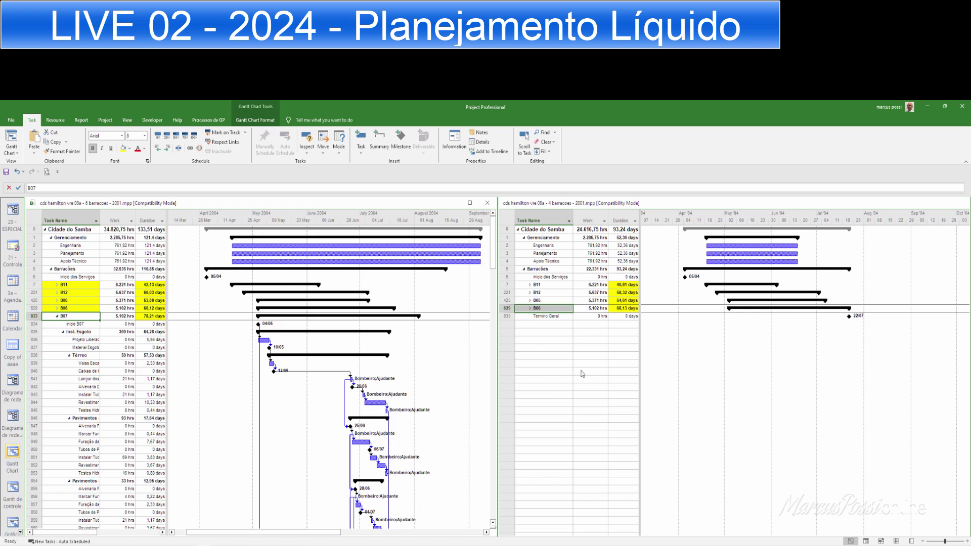
{"action": "left_click", "coordinate": [708, 207]}
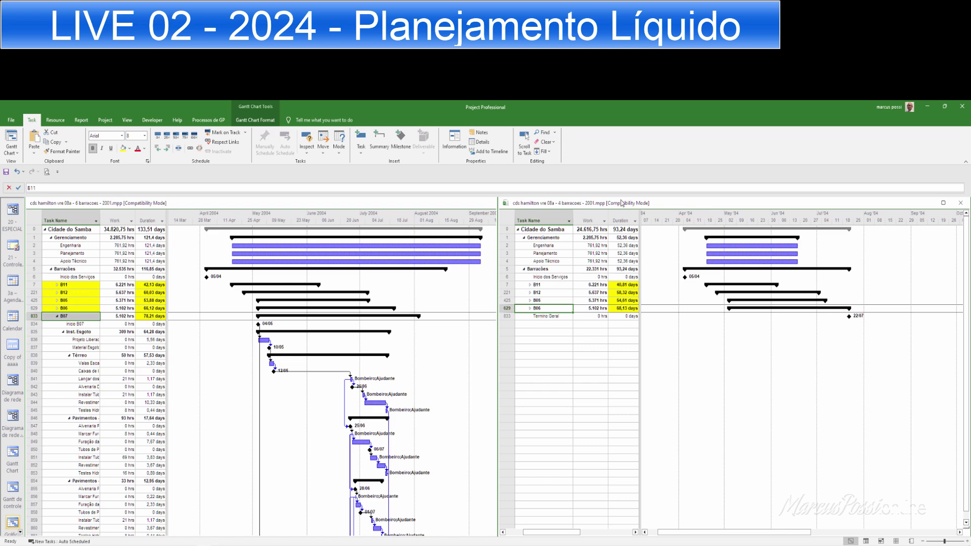
{"action": "left_click", "coordinate": [56, 317]}
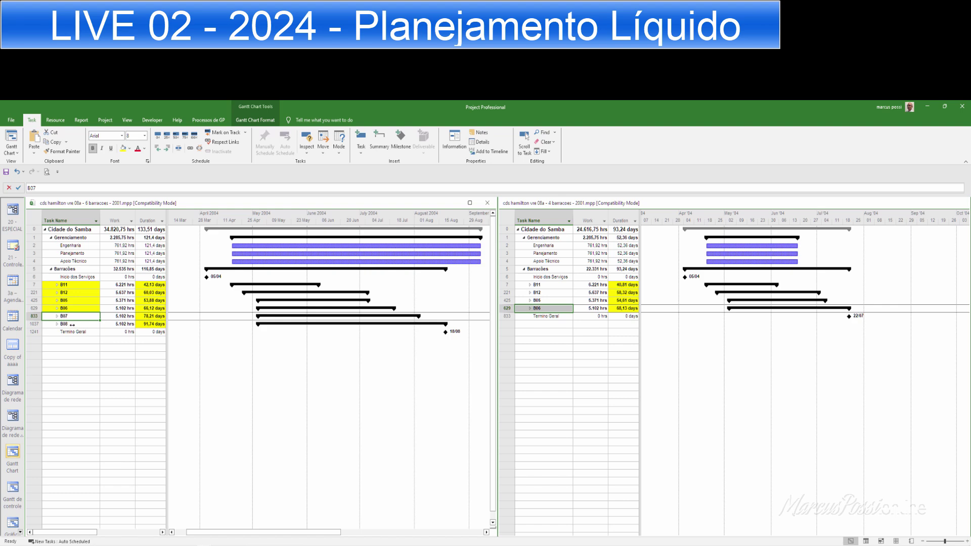
Compare the six barracões from B08 up to B11 with the four from B06 up to B11 in the other project.
{"action": "left_click_drag", "start_coordinate": [72, 325], "coordinate": [71, 289]}
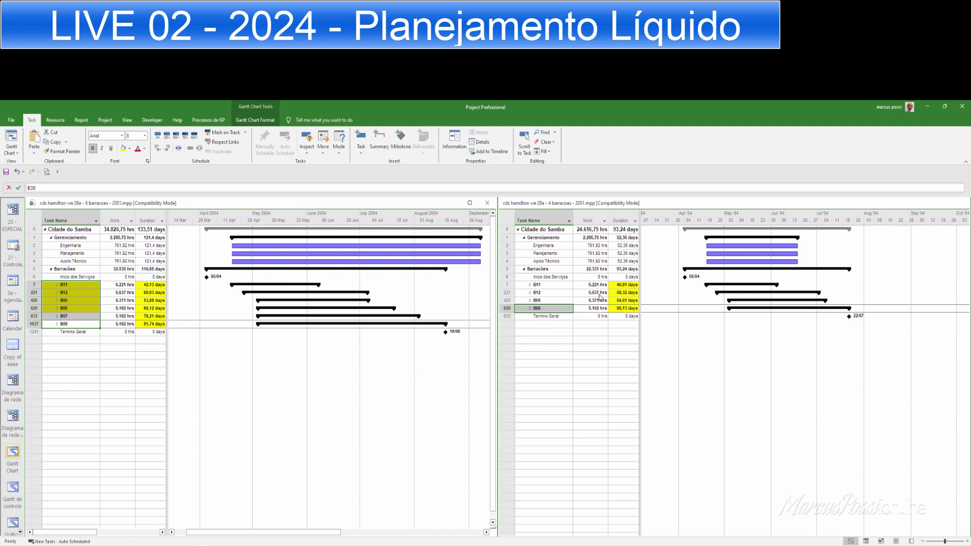
{"action": "left_click", "coordinate": [560, 286]}
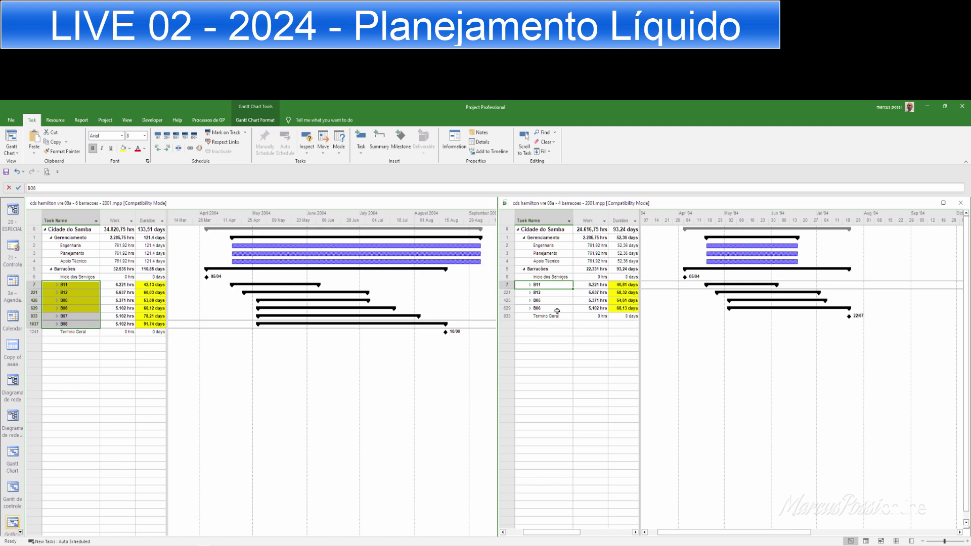
{"action": "left_click_drag", "start_coordinate": [557, 309], "coordinate": [557, 285]}
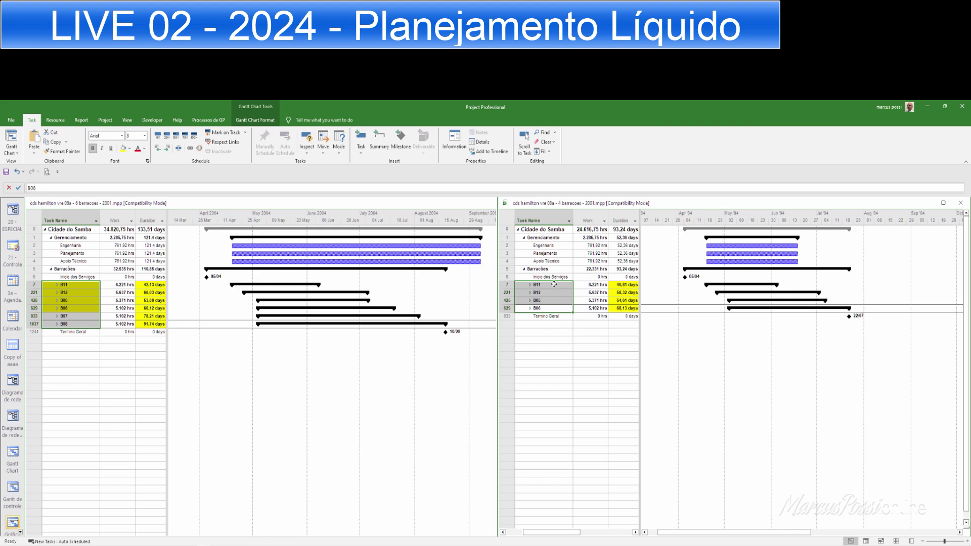
{"action": "left_click", "coordinate": [93, 287]}
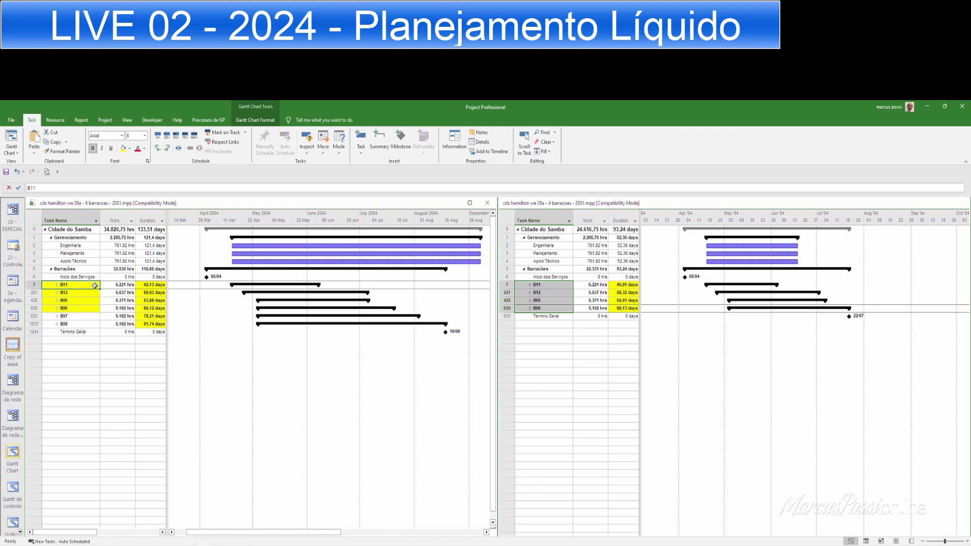
{"action": "left_click", "coordinate": [101, 402]}
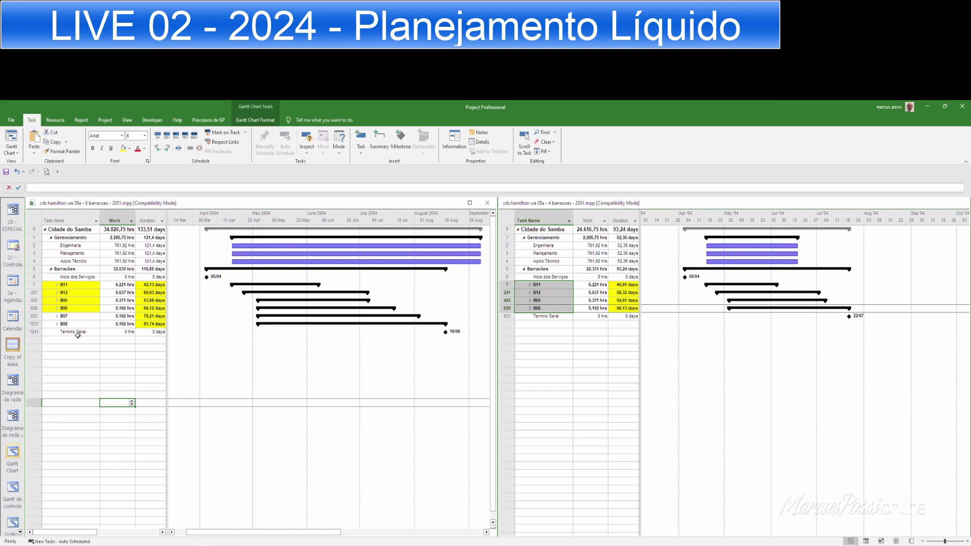
{"action": "left_click", "coordinate": [623, 341]}
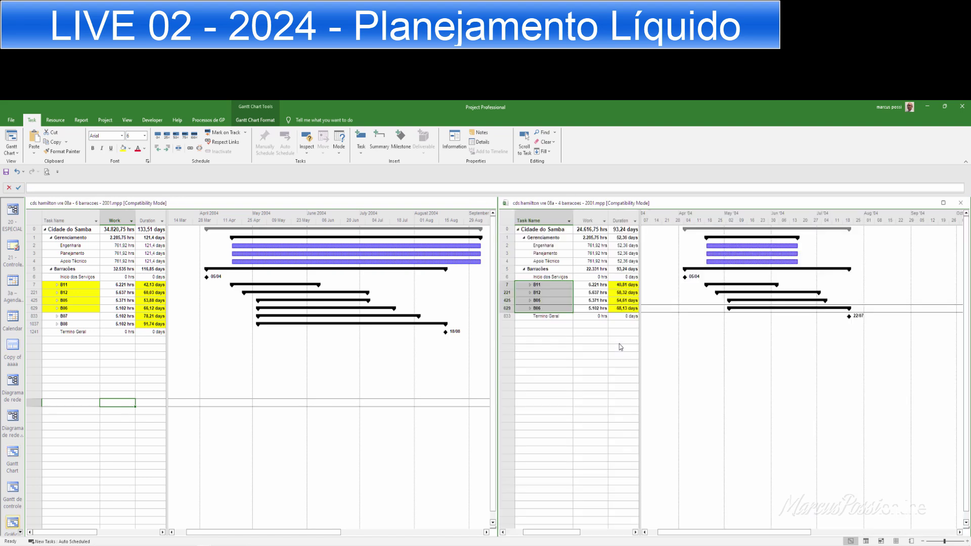
{"action": "left_click", "coordinate": [103, 340]}
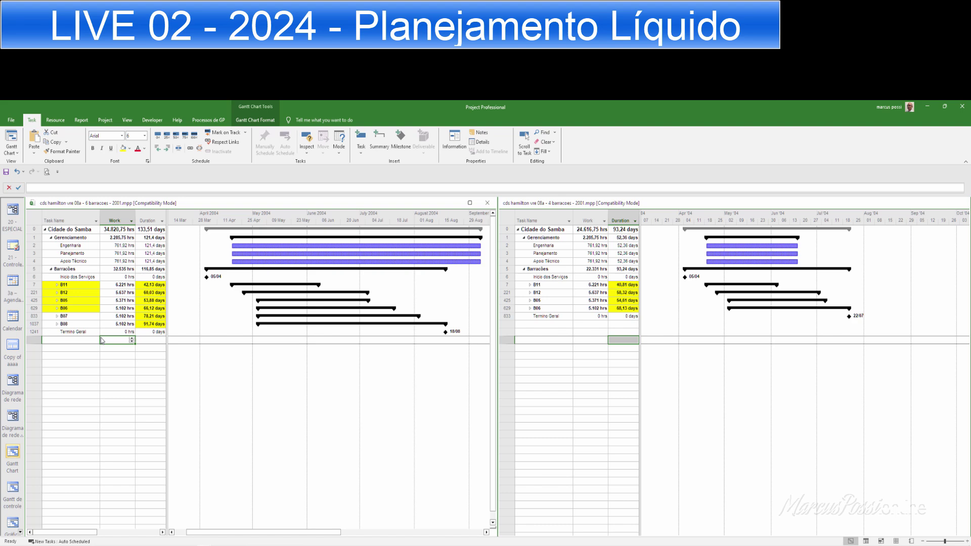
{"action": "left_click", "coordinate": [72, 356]}
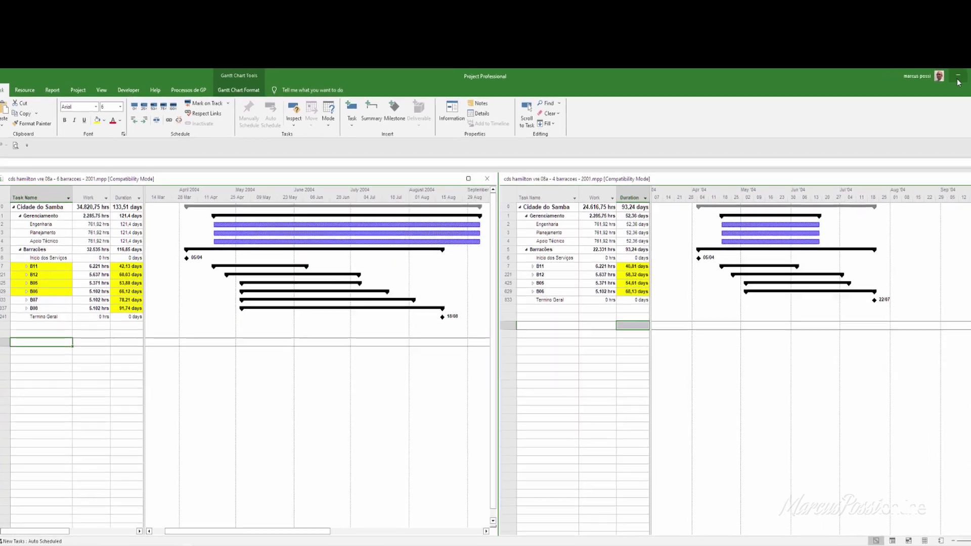
Minimize Project, switch to Spider Project Professional and open the LIVE-FLUIDO project "caso 1 - recursos e prioridades FLUIDO".
{"action": "left_click", "coordinate": [928, 107]}
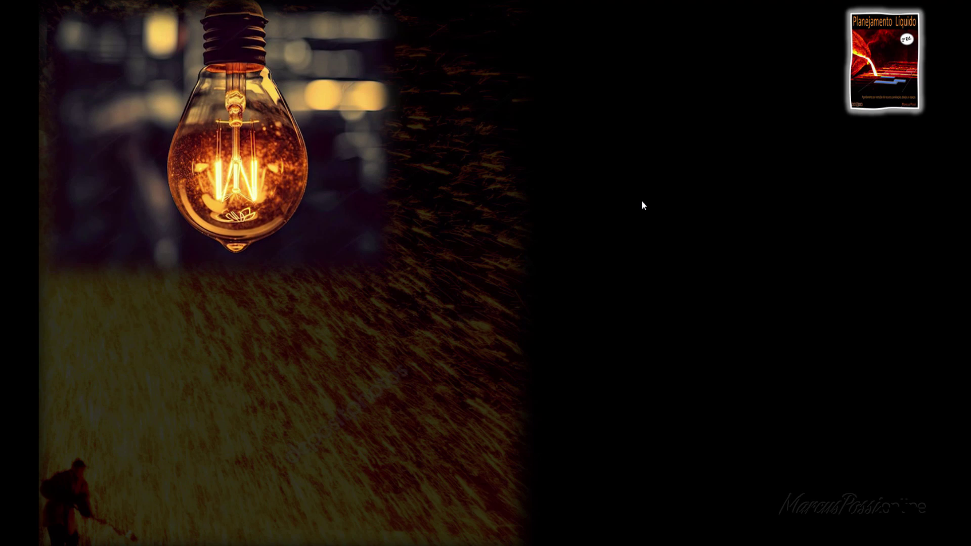
{"action": "key", "text": "alt+Tab"}
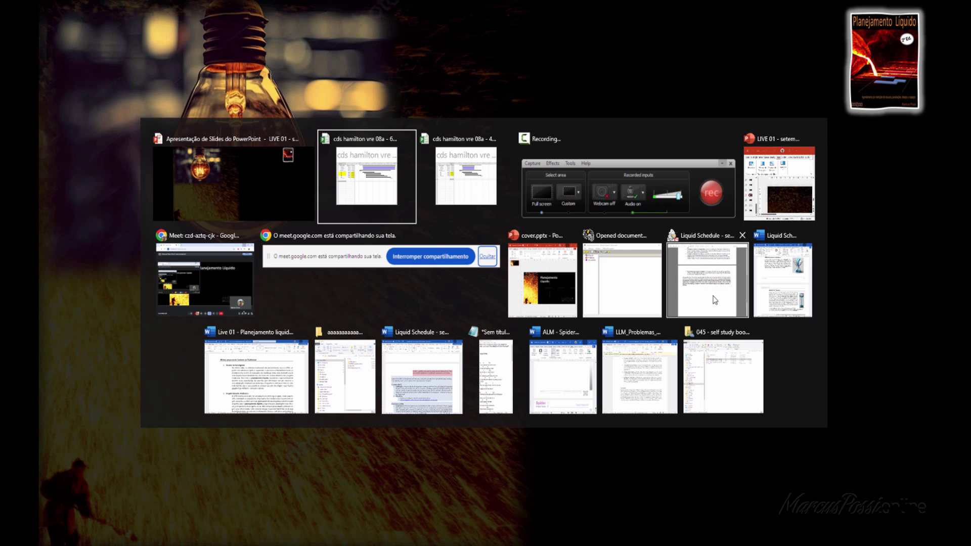
{"action": "left_click", "coordinate": [630, 275]}
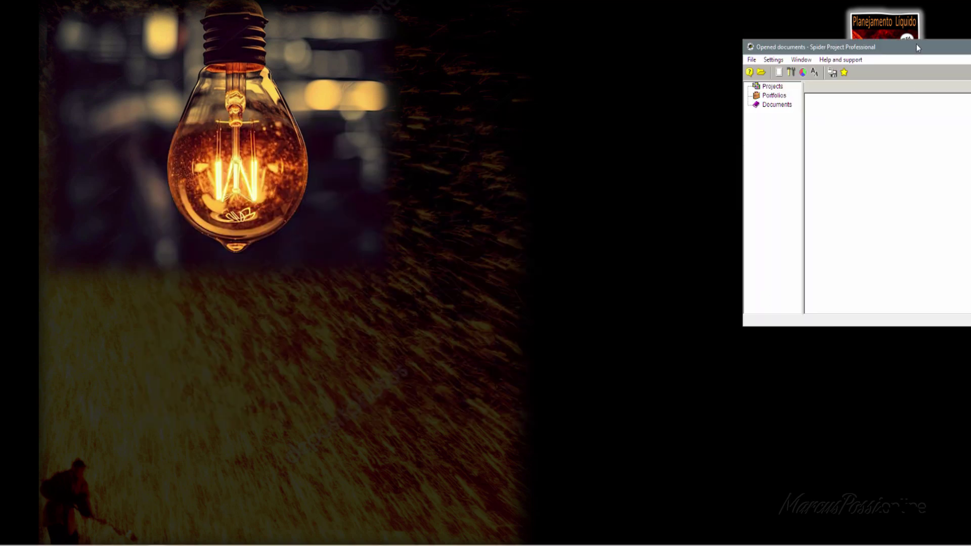
{"action": "left_click_drag", "start_coordinate": [924, 47], "coordinate": [923, 105]}
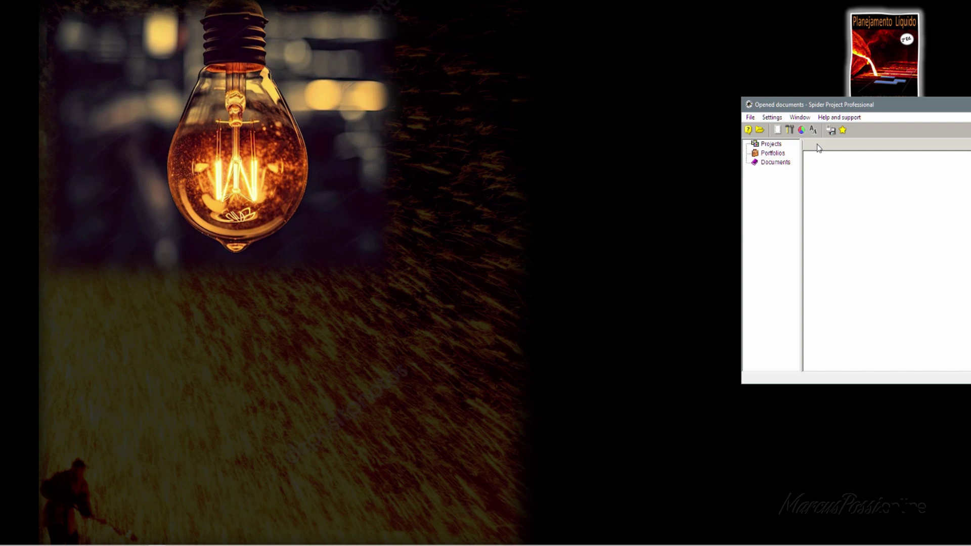
{"action": "left_click", "coordinate": [751, 118]}
{"action": "left_click", "coordinate": [794, 302]}
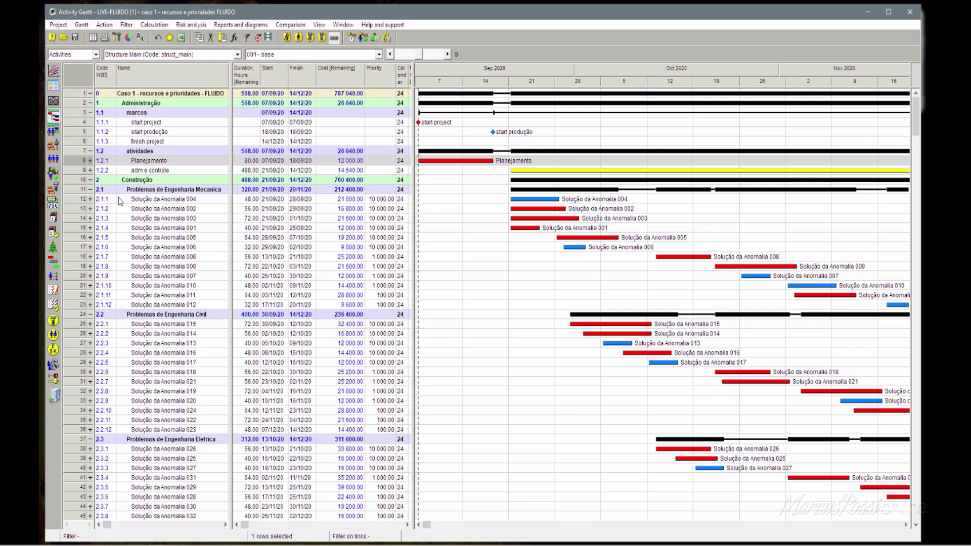
Collapse the Construção phases 2.1 Problemas de Engenharia Mecanica, 2.2 Civil and 2.3 Eletrica in the activity Gantt.
{"action": "left_click", "coordinate": [91, 189]}
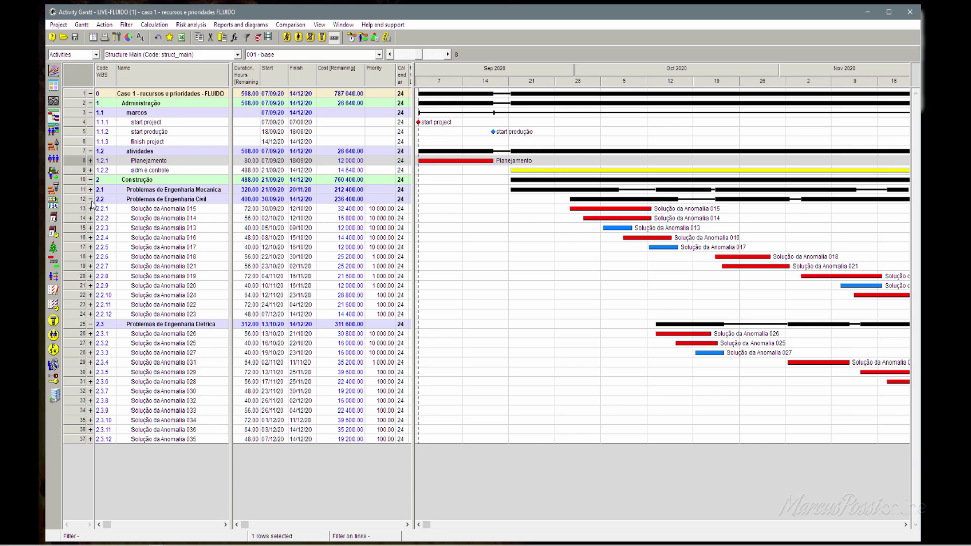
{"action": "left_click", "coordinate": [90, 199]}
{"action": "left_click", "coordinate": [90, 209]}
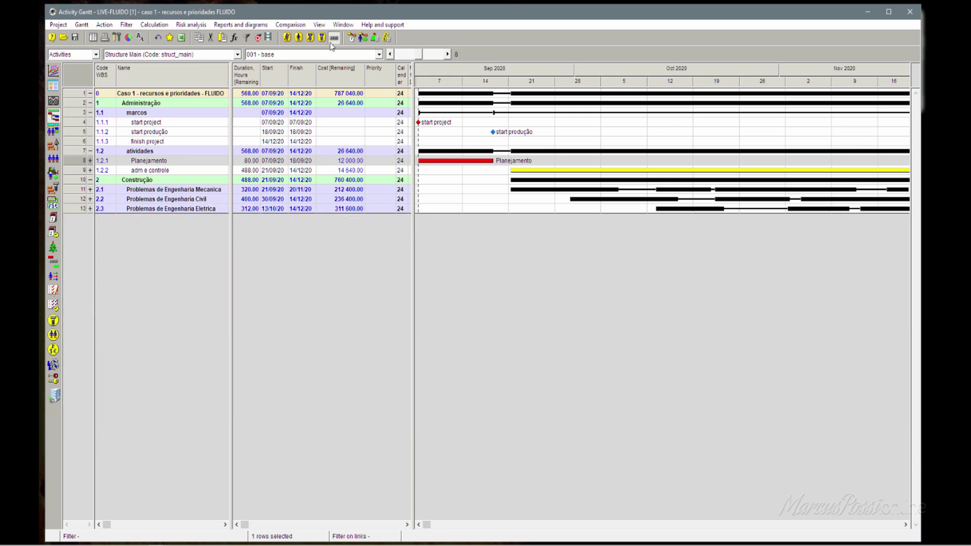
Run the scheduling calculation for the FLUIDO project.
{"action": "left_click", "coordinate": [353, 38]}
{"action": "key", "text": "Return"}
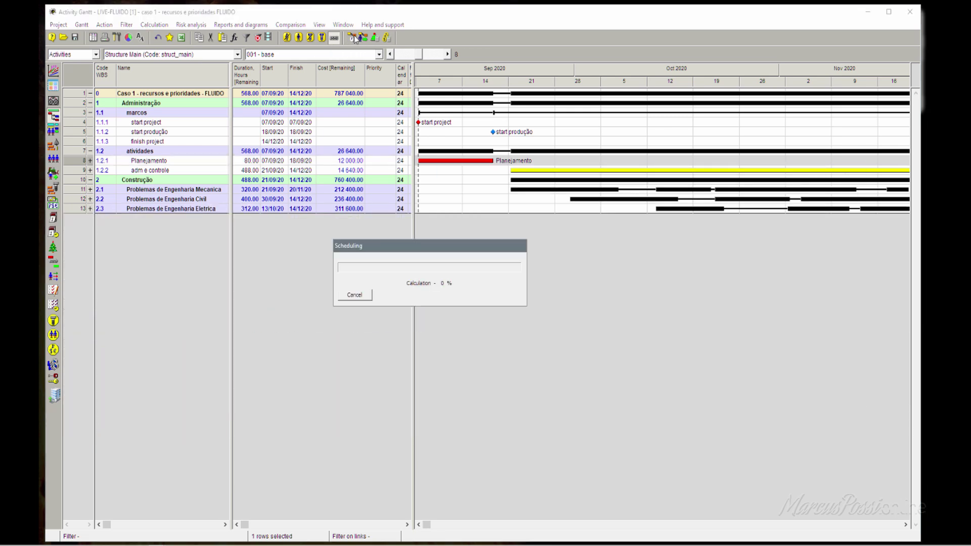